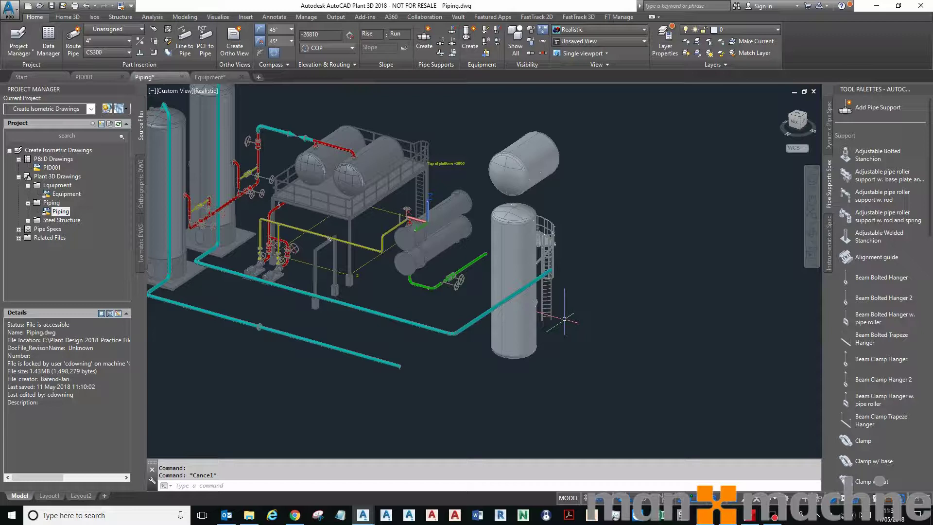
{"action": "middle_click_drag", "start_coordinate": [429, 310], "coordinate": [507, 337]}
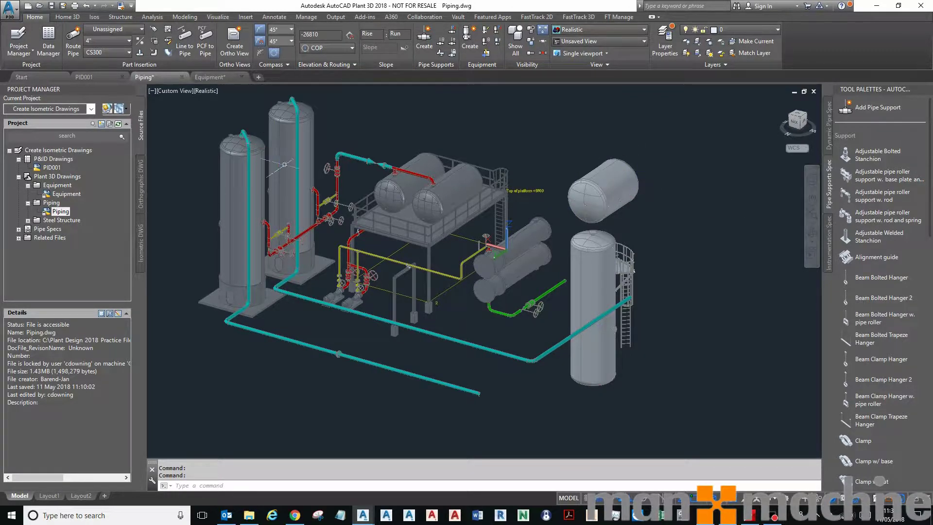
{"action": "left_click", "coordinate": [271, 170]}
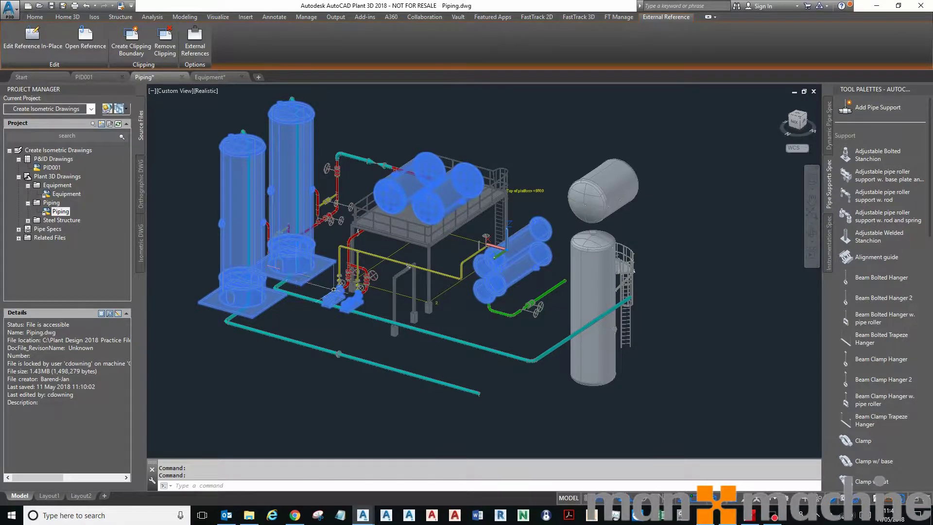
{"action": "key", "text": "Escape"}
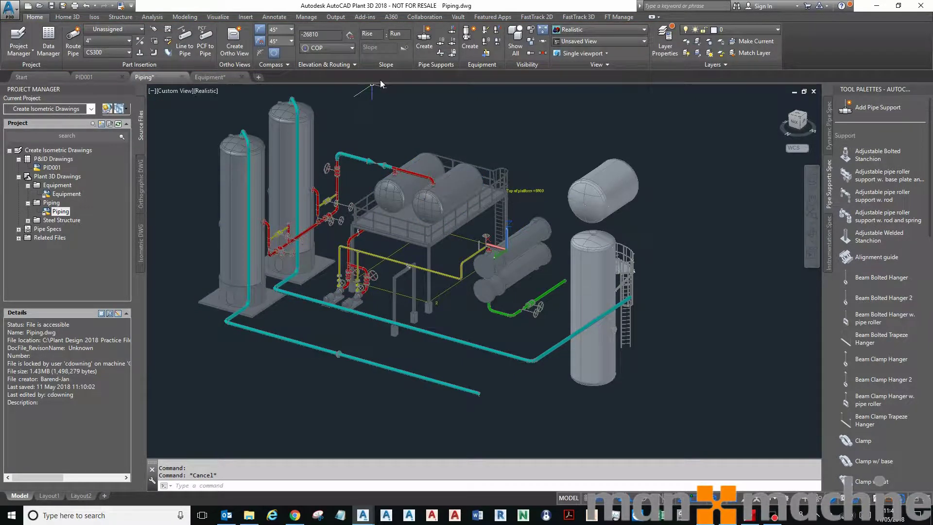
Start creating a new equipment item and choose the Centrifugal Pump type for it.
{"action": "left_click", "coordinate": [469, 39]}
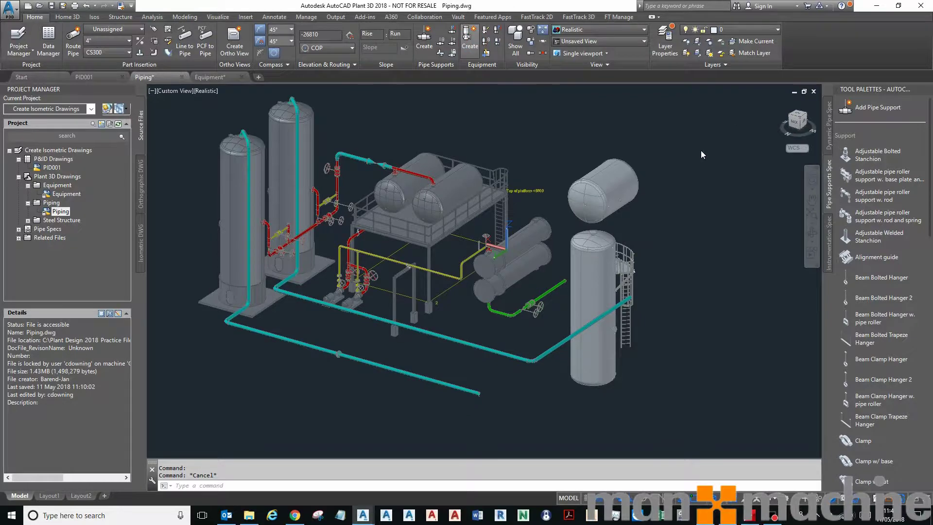
{"action": "left_click", "coordinate": [357, 146]}
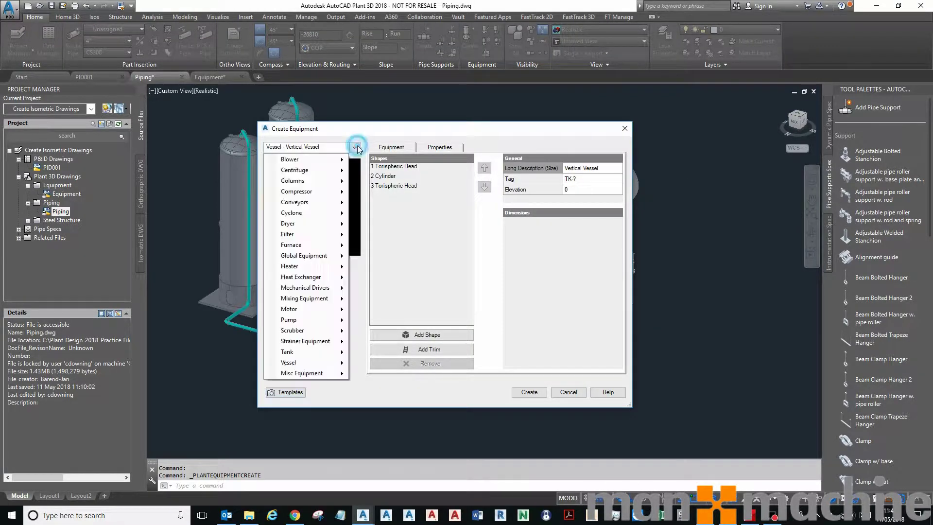
{"action": "mouse_move", "coordinate": [325, 323]}
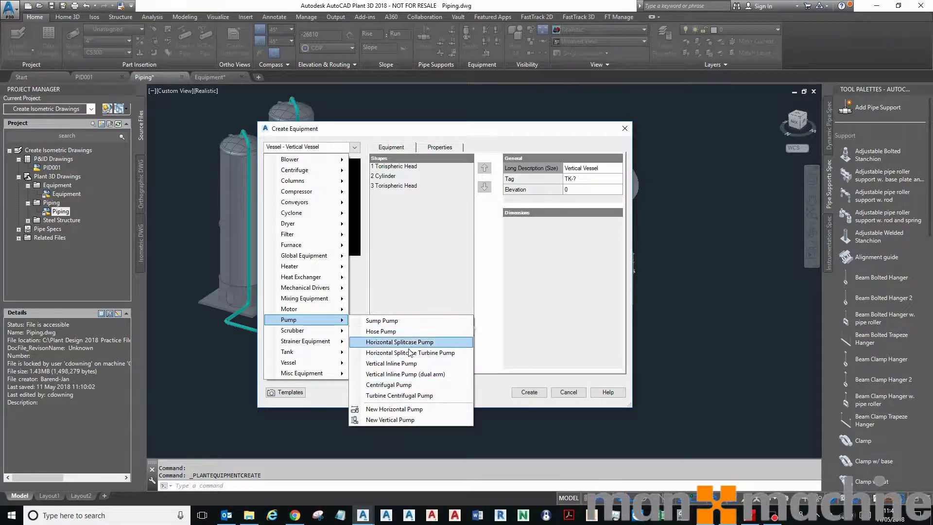
{"action": "left_click", "coordinate": [384, 321]}
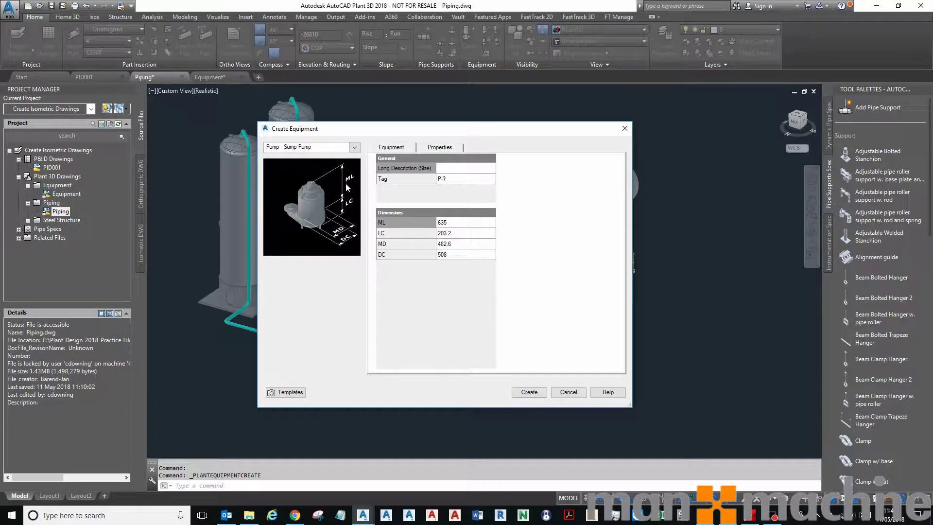
{"action": "left_click", "coordinate": [354, 147]}
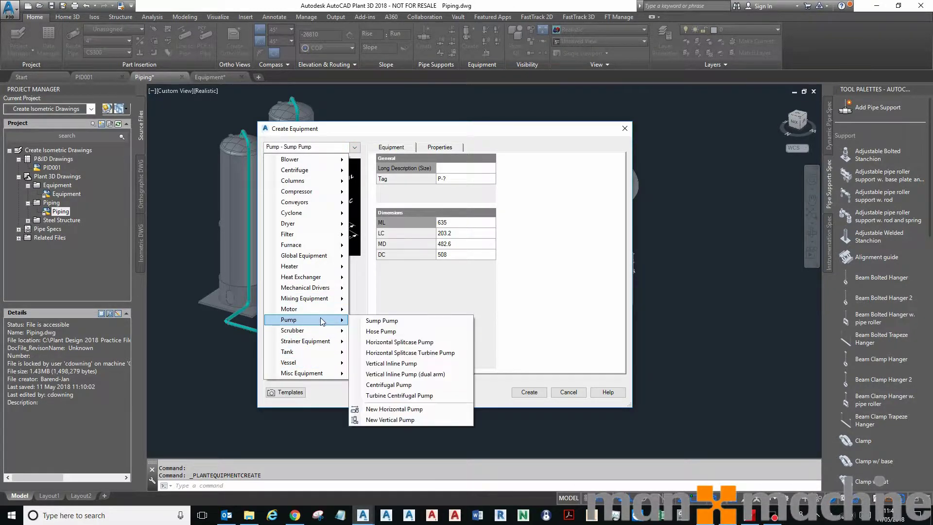
{"action": "left_click", "coordinate": [397, 386]}
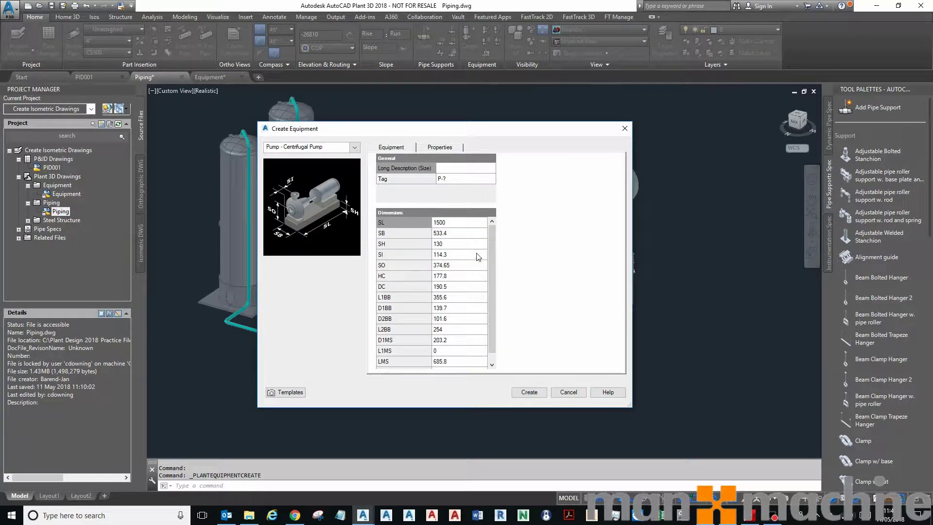
{"action": "scroll", "coordinate": [491, 246], "scroll_direction": "down", "scroll_amount": 1}
{"action": "scroll", "coordinate": [490, 245], "scroll_direction": "up", "scroll_amount": 1}
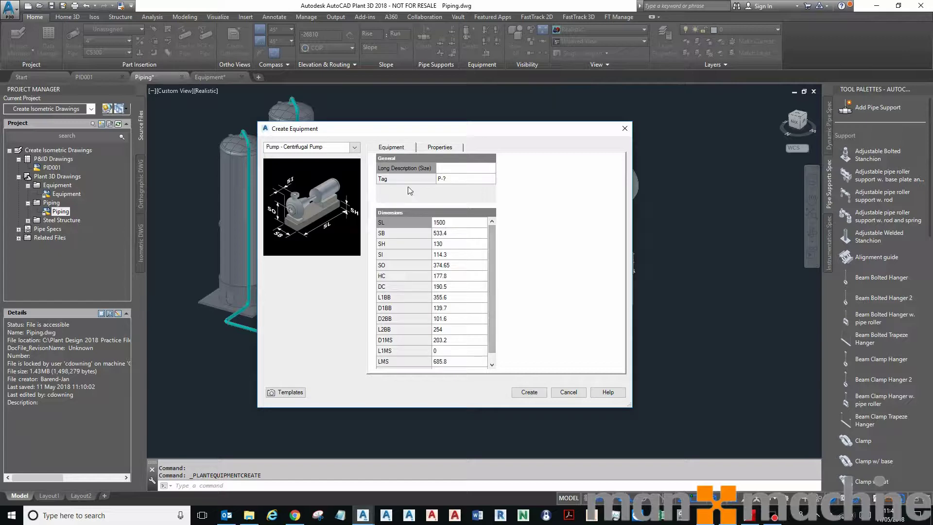
Assign the tag P-001 to the new pump and enter Main Pump as its long description.
{"action": "left_click", "coordinate": [445, 180]}
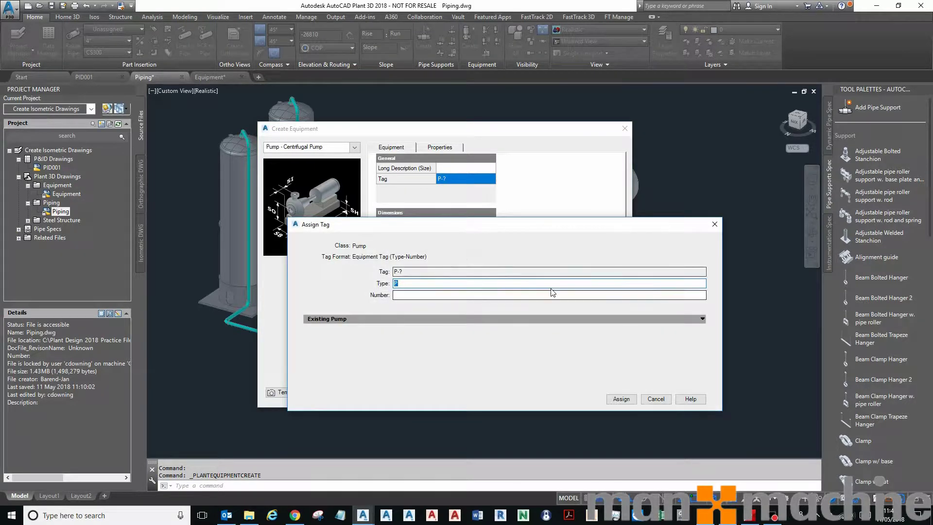
{"action": "left_click", "coordinate": [597, 295]}
{"action": "left_click", "coordinate": [701, 295]}
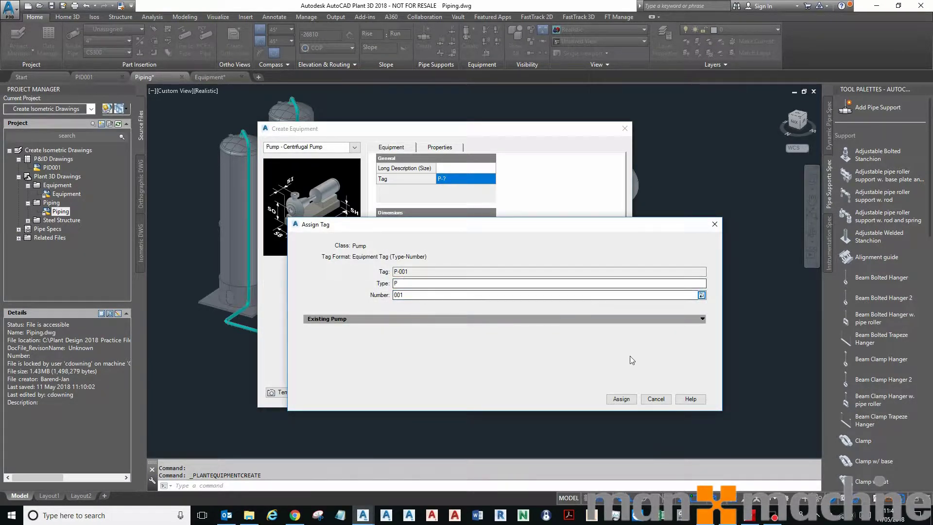
{"action": "left_click", "coordinate": [621, 399]}
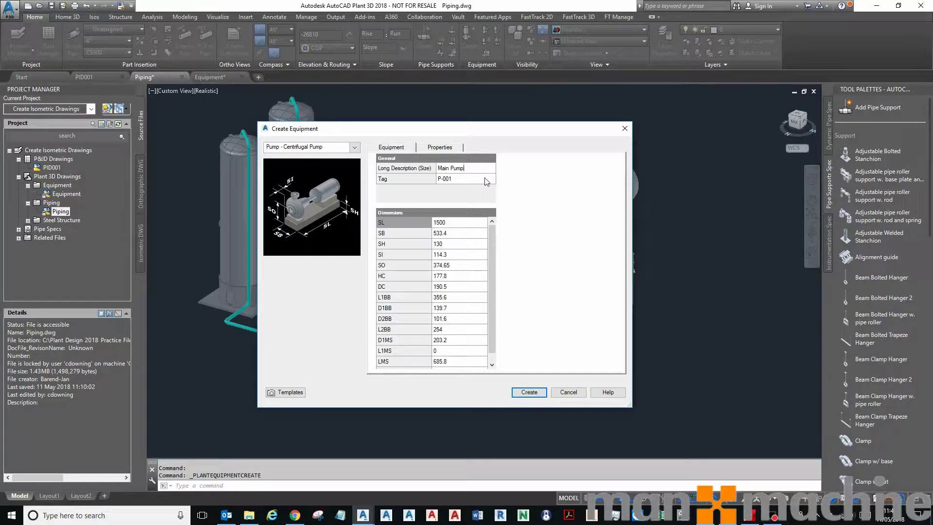
Create the pump for placement and enable the Endpoint and Midpoint object snaps while choosing its insertion point.
{"action": "left_click", "coordinate": [534, 391]}
{"action": "middle_click_drag", "start_coordinate": [556, 355], "coordinate": [470, 351]}
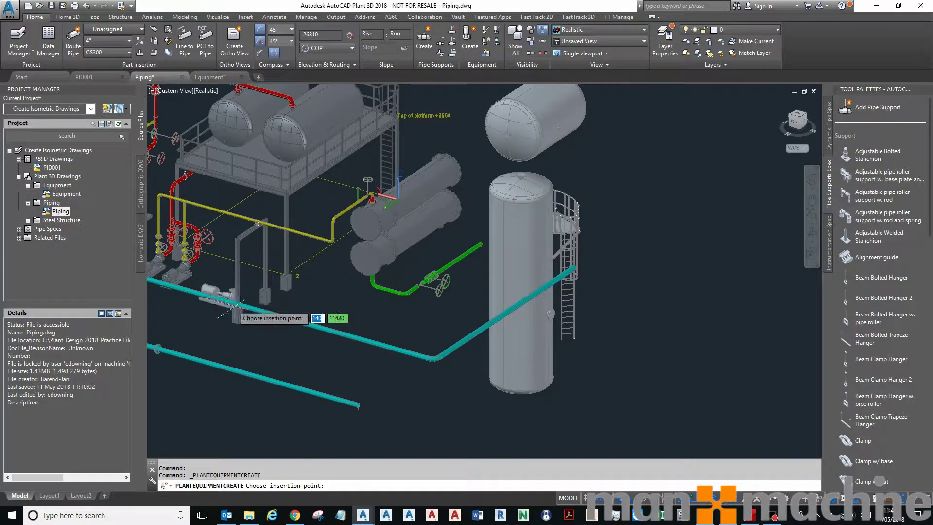
{"action": "scroll", "coordinate": [190, 275], "scroll_direction": "up", "scroll_amount": 5}
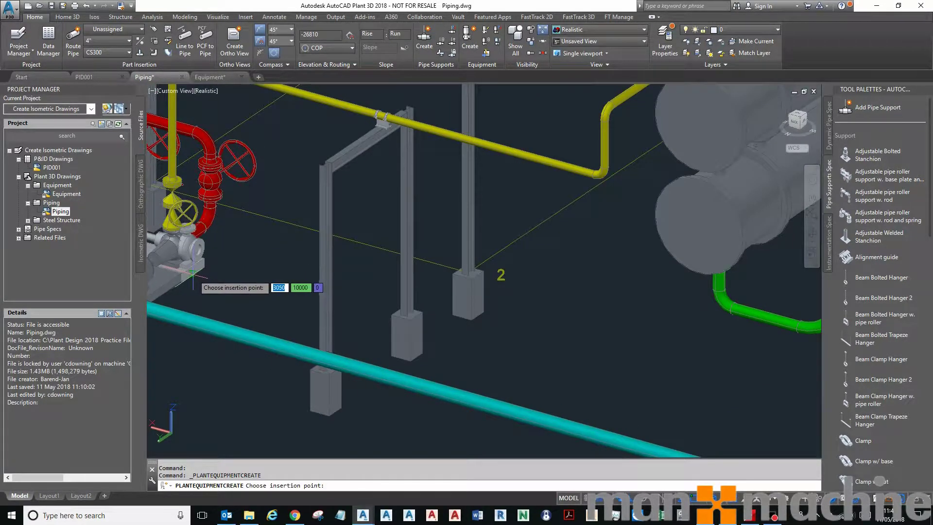
{"action": "scroll", "coordinate": [189, 275], "scroll_direction": "down", "scroll_amount": 4}
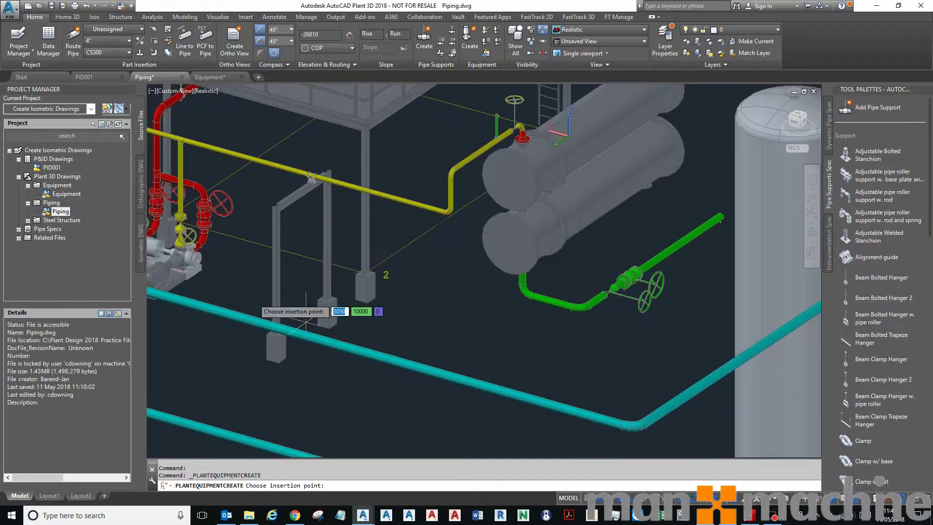
{"action": "left_click", "coordinate": [704, 503]}
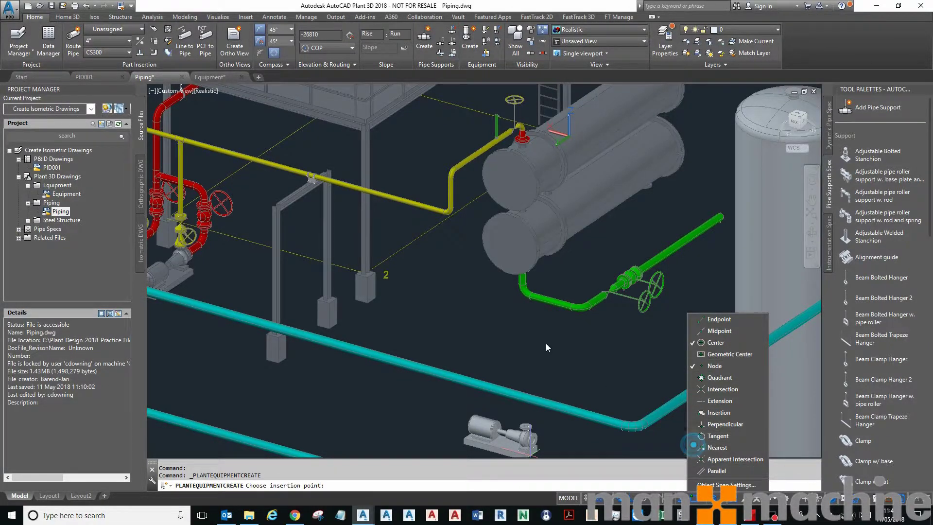
{"action": "scroll", "coordinate": [608, 382], "scroll_direction": "down", "scroll_amount": 2}
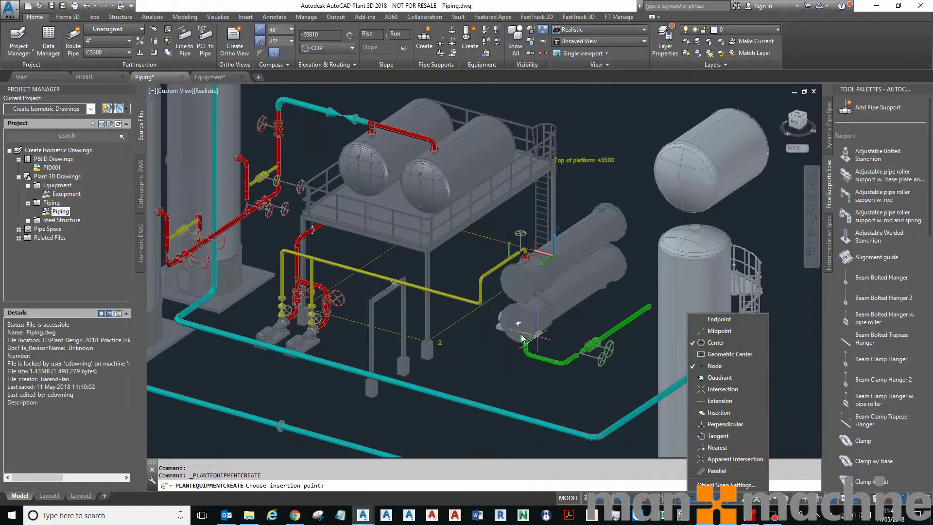
{"action": "left_click", "coordinate": [719, 320]}
{"action": "left_click", "coordinate": [719, 331]}
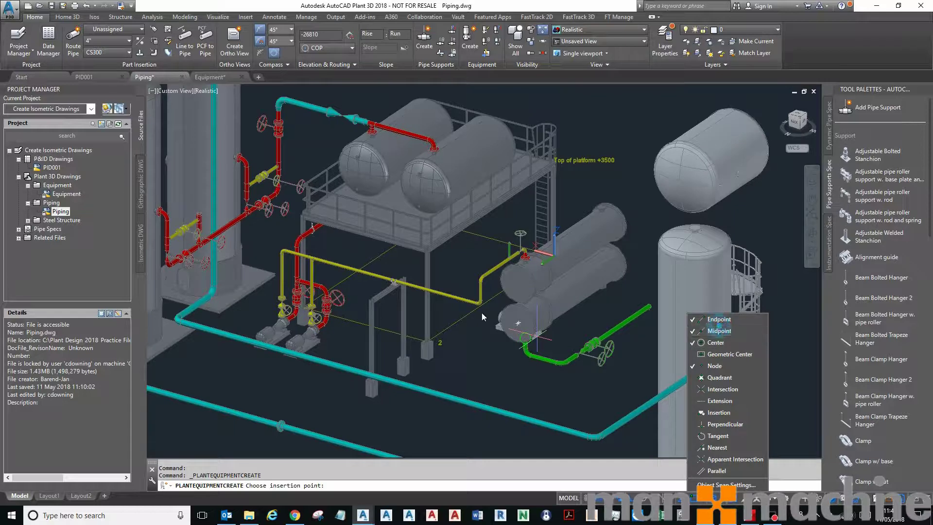
{"action": "left_click", "coordinate": [327, 333]}
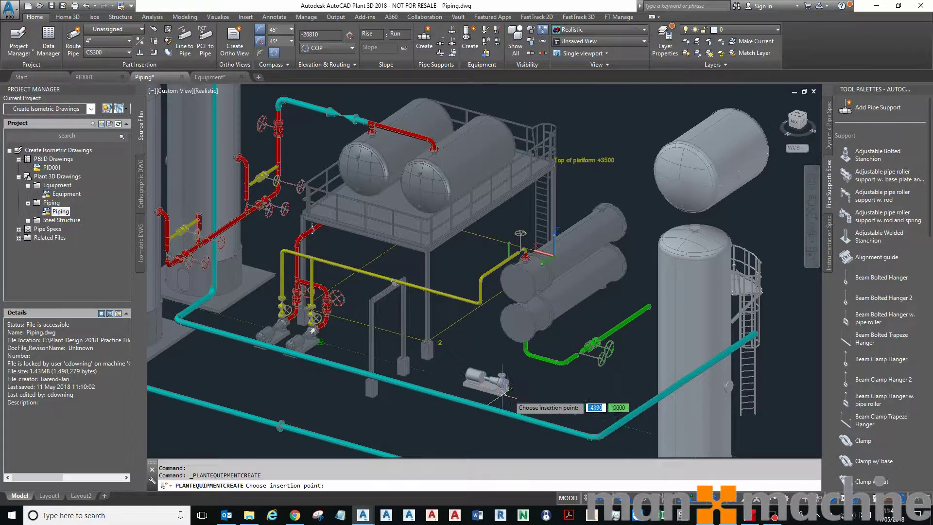
Insert the pump 20000 from the existing pumps, beyond the vertical vessel, and rotate it to match their orientation.
{"action": "type", "text": "3"}
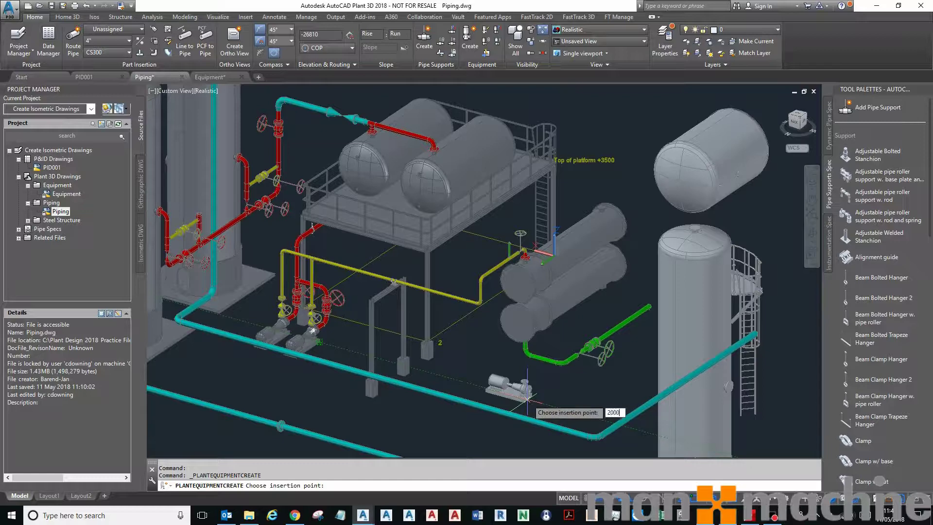
{"action": "type", "text": "0.000"}
{"action": "key", "text": "Return"}
{"action": "scroll", "coordinate": [517, 311], "scroll_direction": "down", "scroll_amount": 3}
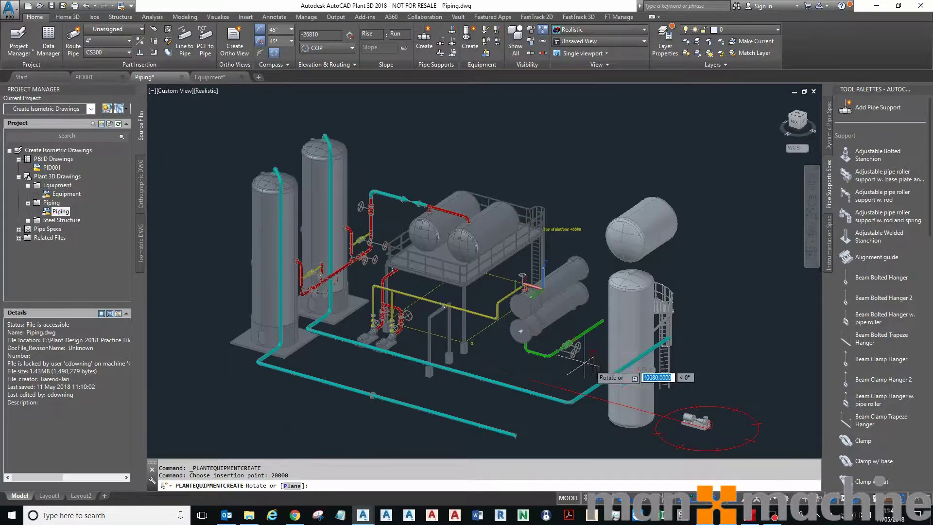
{"action": "middle_click_drag", "start_coordinate": [671, 389], "coordinate": [498, 290]}
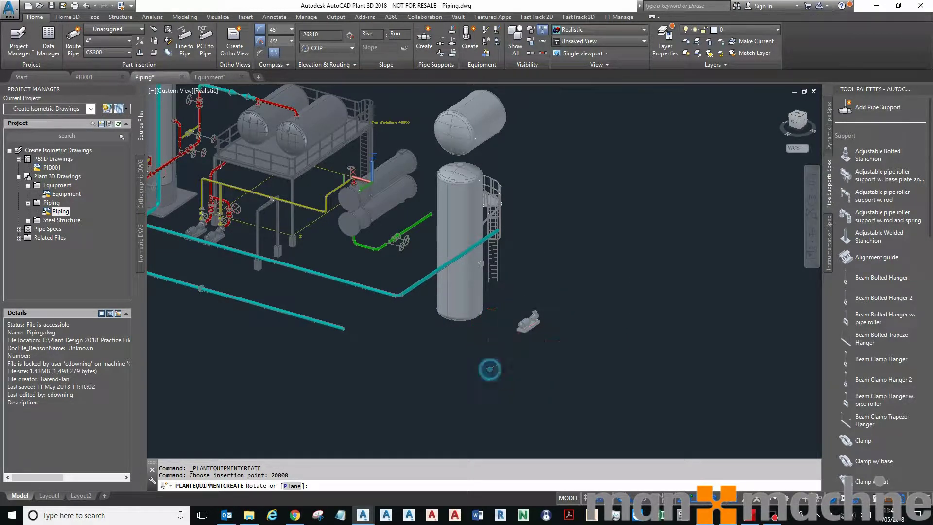
{"action": "left_click", "coordinate": [486, 369]}
{"action": "scroll", "coordinate": [537, 310], "scroll_direction": "up", "scroll_amount": 5}
{"action": "scroll", "coordinate": [606, 363], "scroll_direction": "down", "scroll_amount": 2}
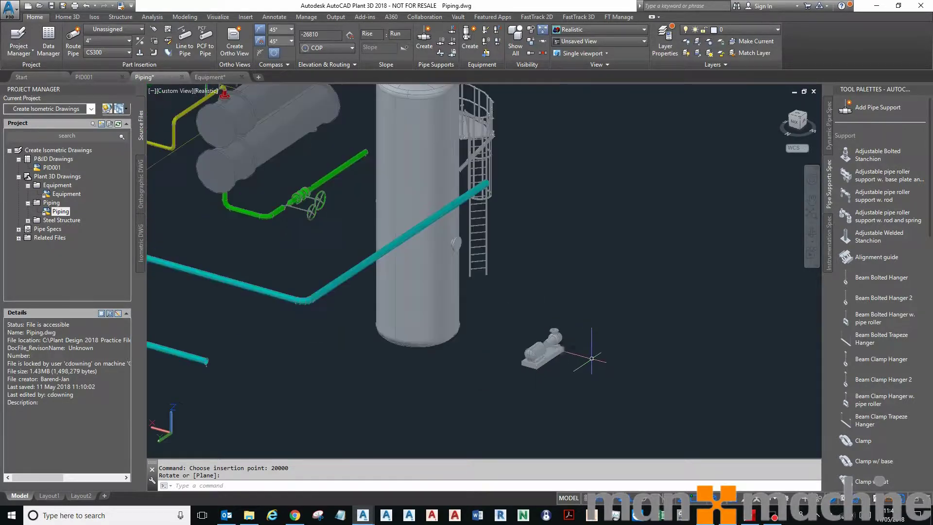
Copy the new pump using its base corner as base point and paste the copy 1500 away, alongside the original.
{"action": "left_click", "coordinate": [548, 362]}
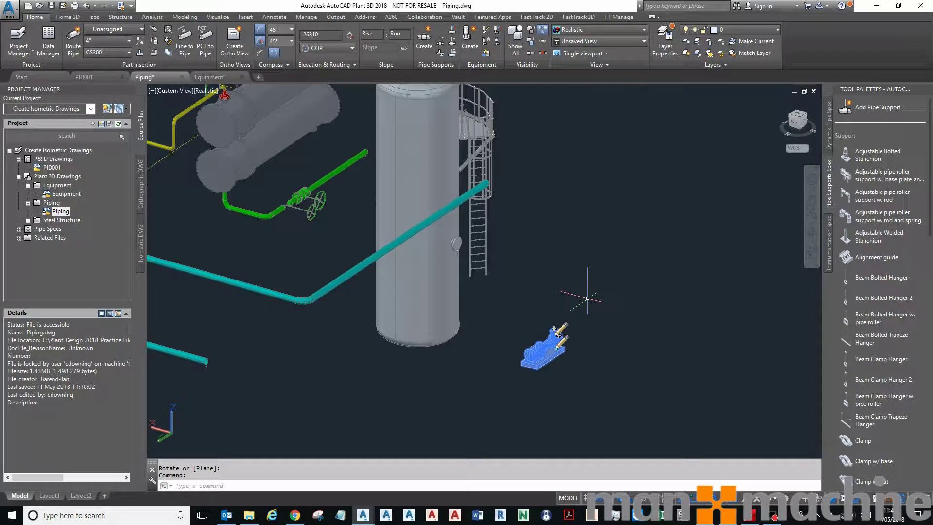
{"action": "right_click", "coordinate": [585, 326]}
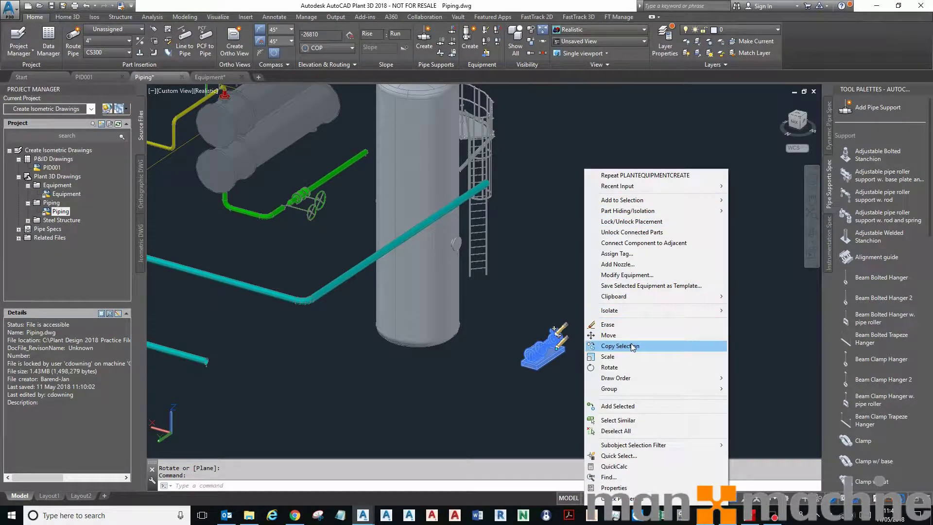
{"action": "mouse_move", "coordinate": [662, 301]}
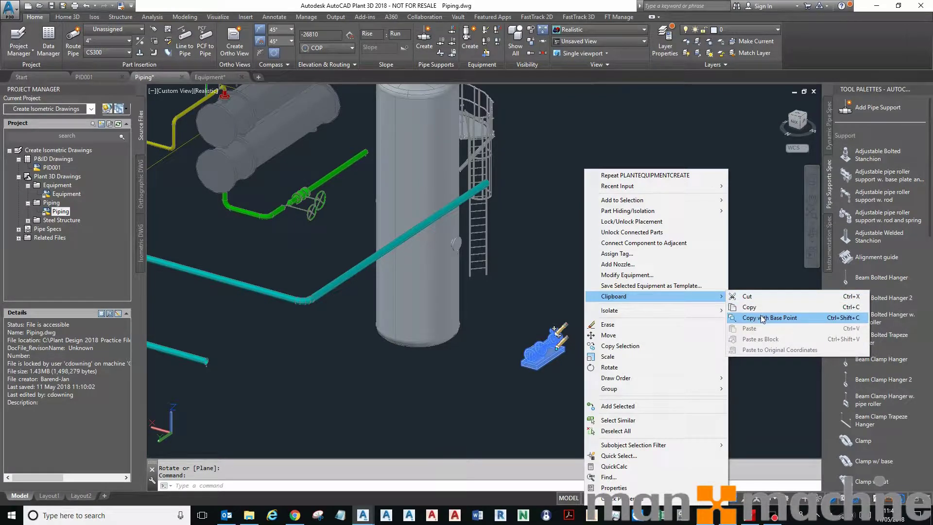
{"action": "left_click", "coordinate": [758, 318]}
{"action": "left_click", "coordinate": [569, 348]}
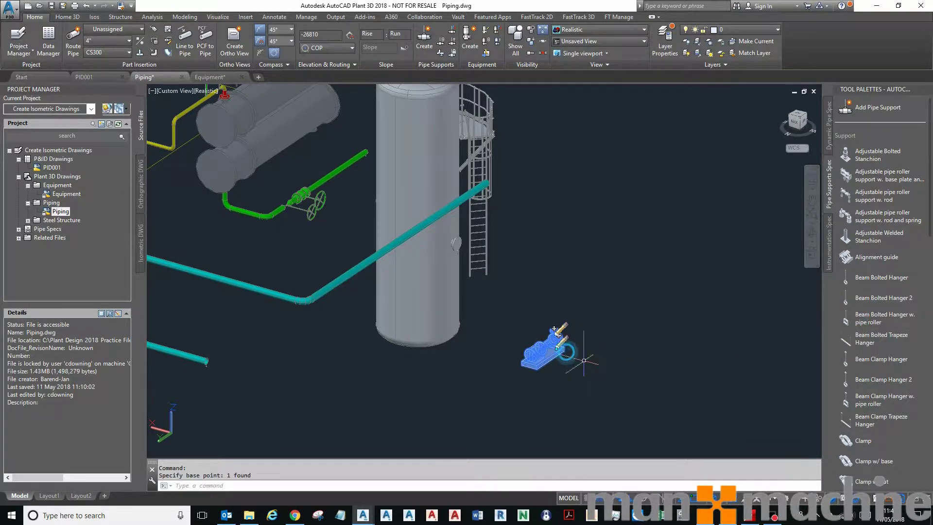
{"action": "key", "text": "ctrl+v"}
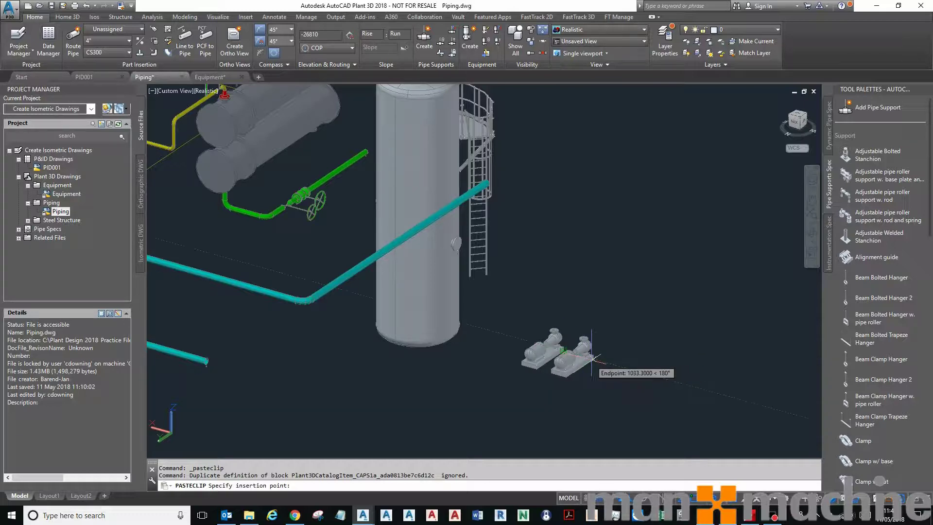
{"action": "type", "text": "1500"}
{"action": "key", "text": "Return"}
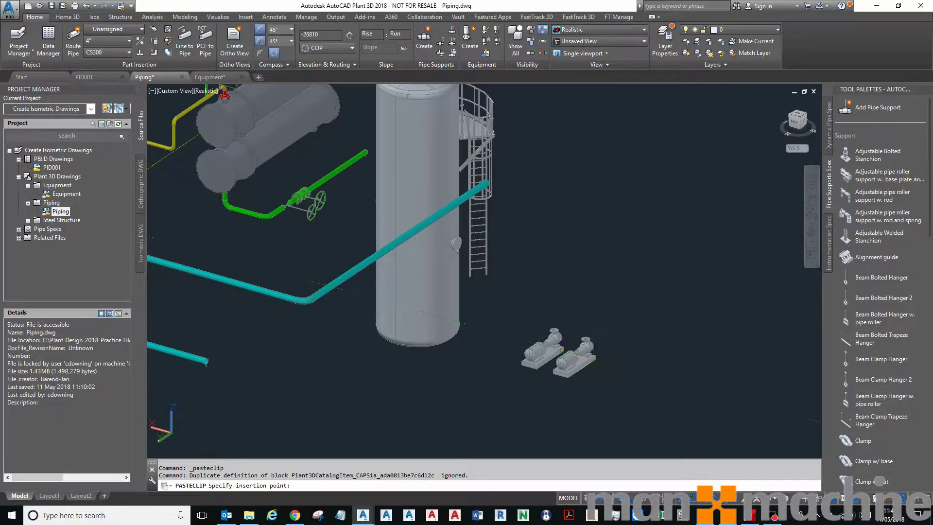
Assign the tag P-002 to the copied pump.
{"action": "scroll", "coordinate": [549, 359], "scroll_direction": "down", "scroll_amount": 3}
{"action": "mouse_move", "coordinate": [573, 375]}
{"action": "middle_mouse_down", "text": "shift"}
{"action": "mouse_move", "coordinate": [403, 427]}
{"action": "mouse_move", "coordinate": [576, 382]}
{"action": "middle_mouse_up", "text": "shift"}
{"action": "mouse_move", "coordinate": [554, 345]}
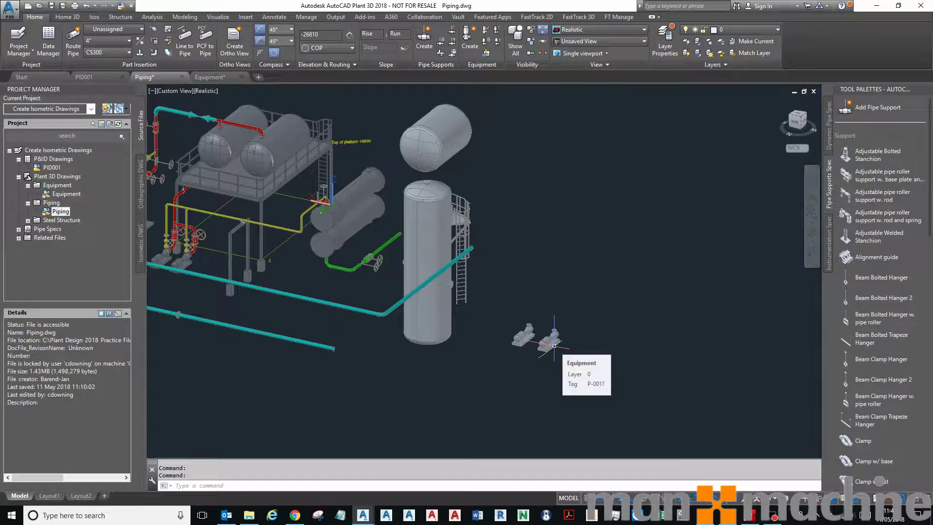
{"action": "left_click", "coordinate": [555, 344]}
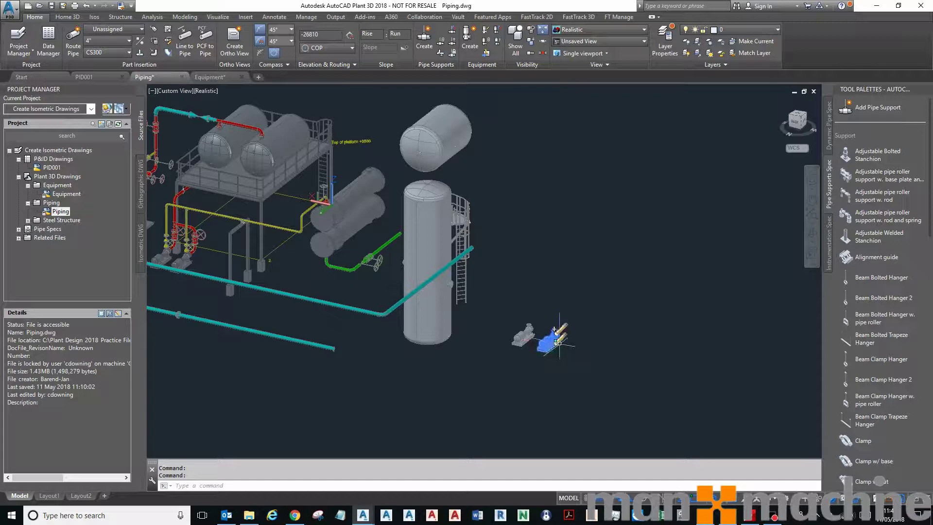
{"action": "right_click", "coordinate": [554, 330]}
{"action": "mouse_move", "coordinate": [626, 57]}
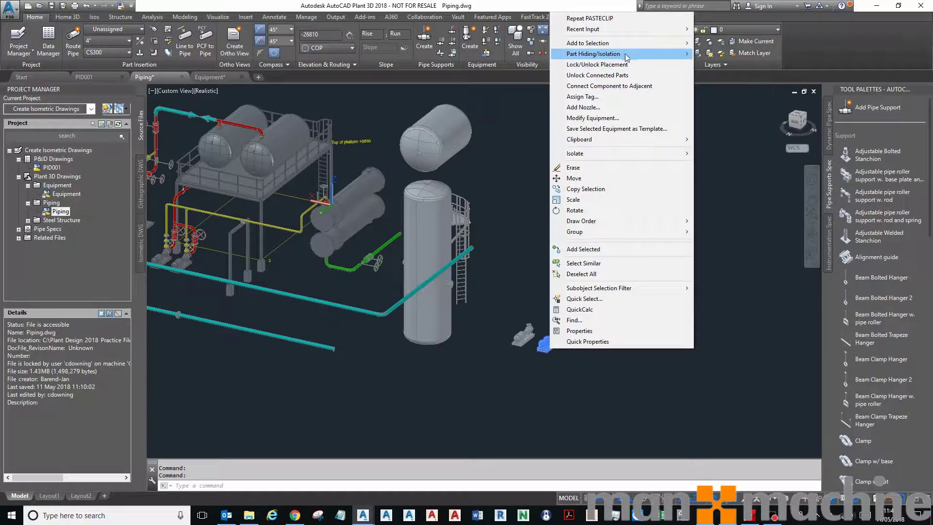
{"action": "left_click", "coordinate": [625, 97]}
{"action": "left_click", "coordinate": [690, 295]}
{"action": "left_click", "coordinate": [702, 295]}
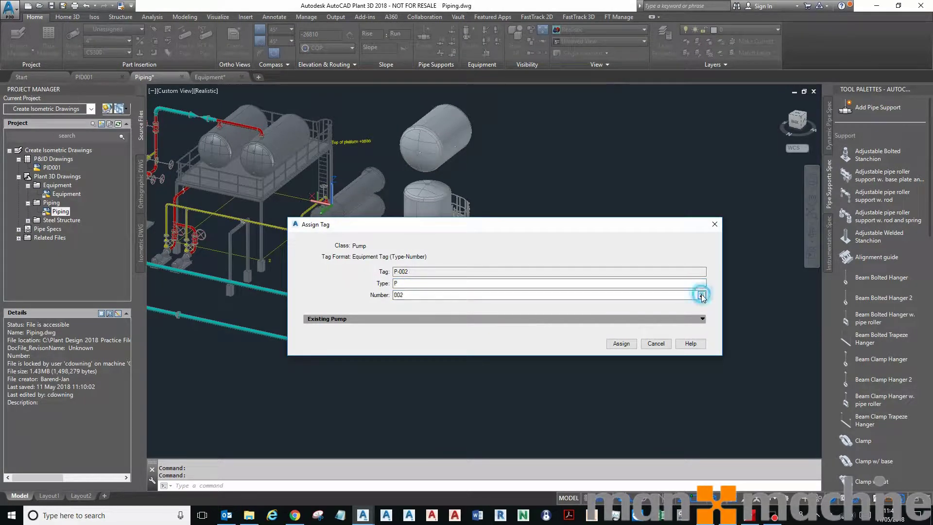
{"action": "left_click", "coordinate": [621, 344]}
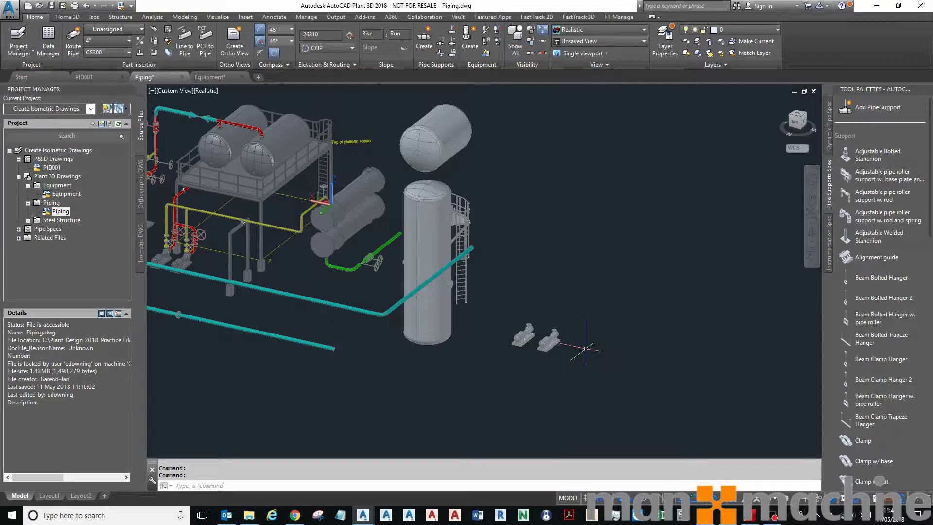
Examine the inlet nozzle of pump P-001 and the lower side nozzle of the vertical vessel from the SW isometric view.
{"action": "scroll", "coordinate": [559, 364], "scroll_direction": "up", "scroll_amount": 3}
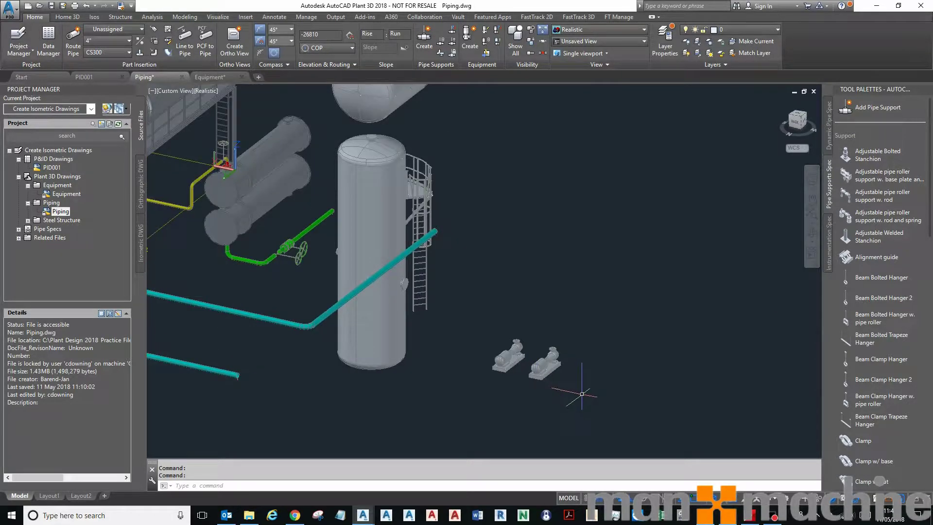
{"action": "scroll", "coordinate": [582, 394], "scroll_direction": "down", "scroll_amount": 5}
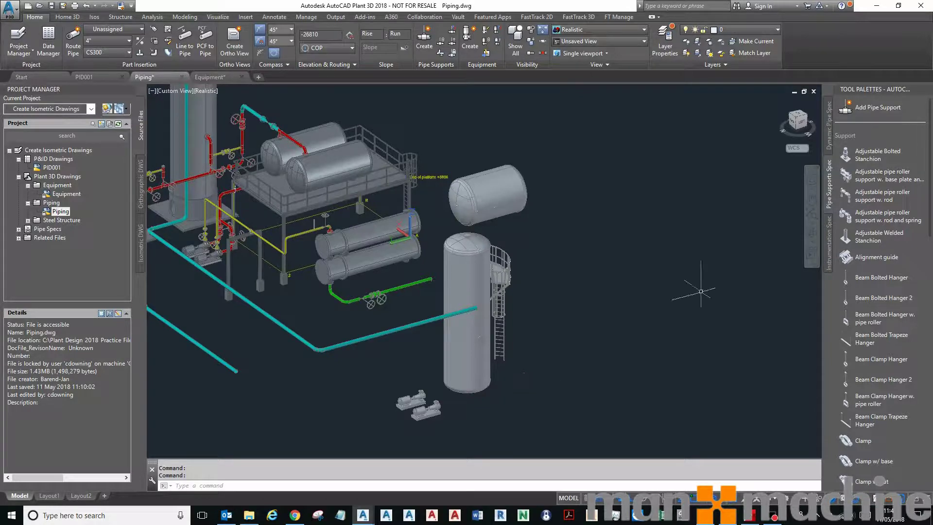
{"action": "left_click", "coordinate": [801, 124]}
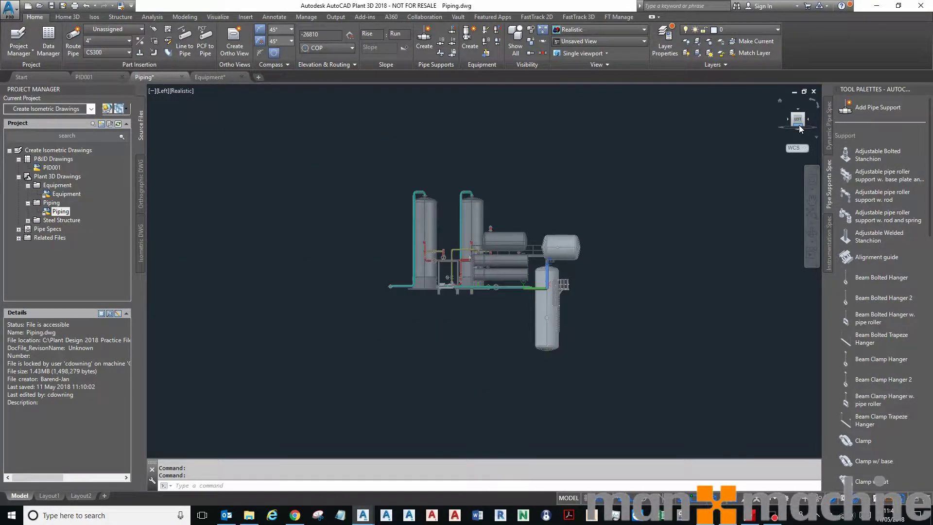
{"action": "left_click", "coordinate": [805, 116]}
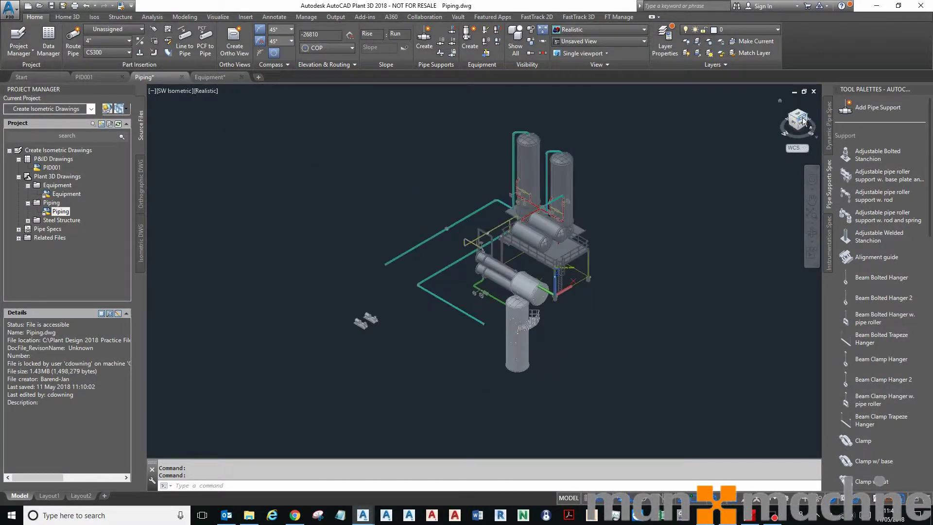
{"action": "scroll", "coordinate": [505, 365], "scroll_direction": "up", "scroll_amount": 4}
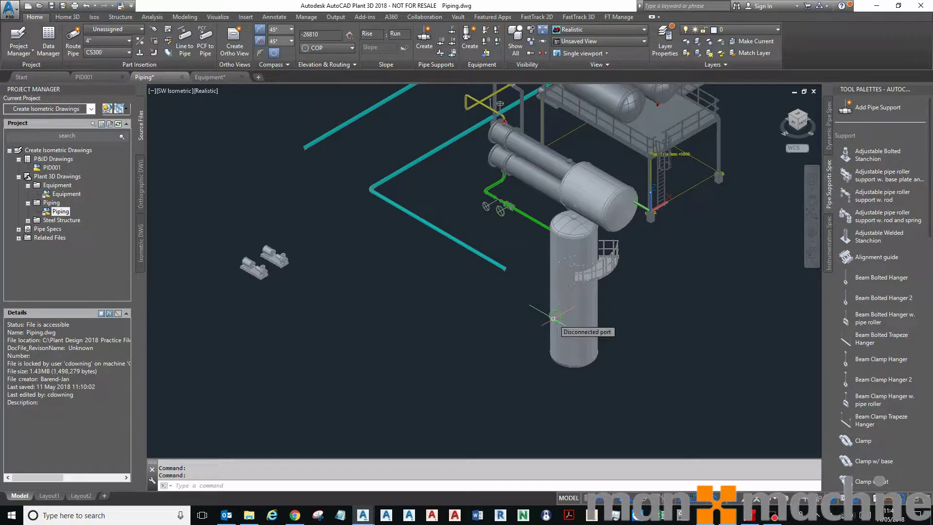
{"action": "mouse_move", "coordinate": [289, 259]}
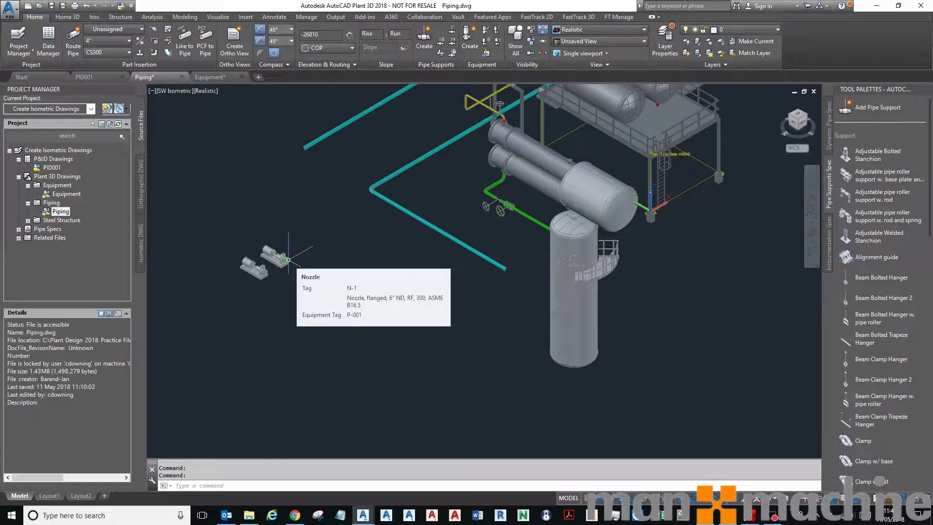
{"action": "mouse_move", "coordinate": [554, 316]}
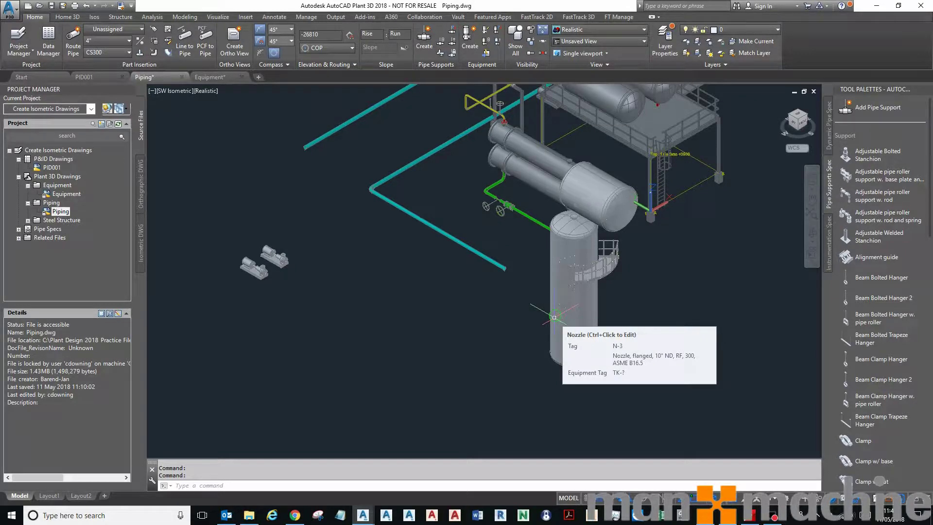
{"action": "middle_click_drag", "start_coordinate": [281, 214], "coordinate": [306, 241]}
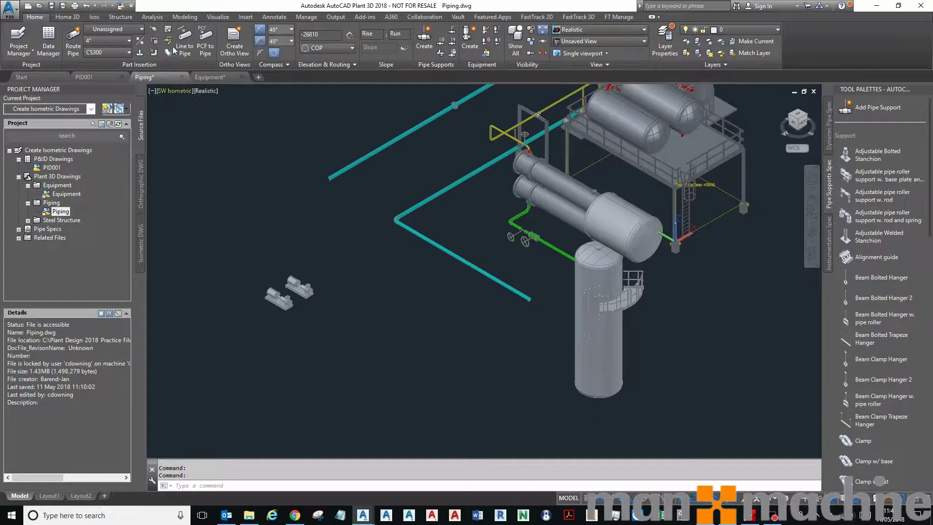
{"action": "left_click", "coordinate": [73, 38]}
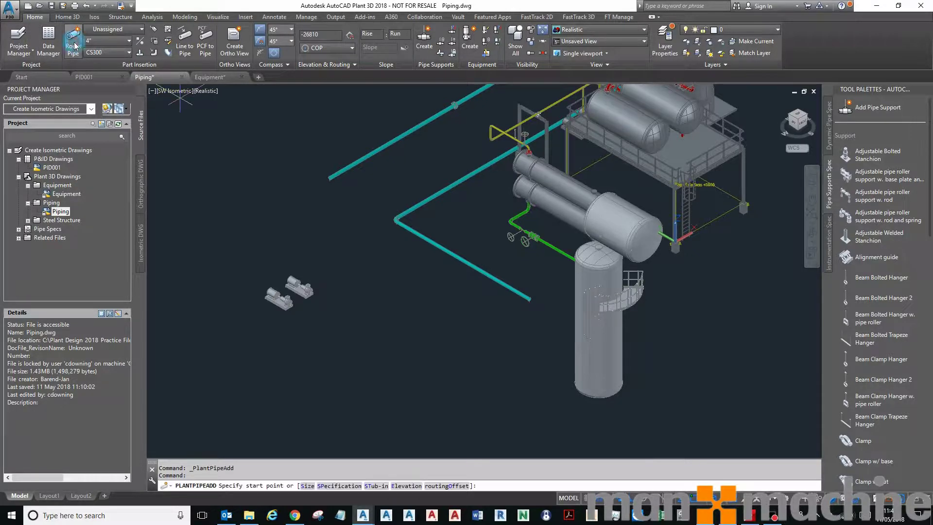
{"action": "scroll", "coordinate": [306, 290], "scroll_direction": "up", "scroll_amount": 5}
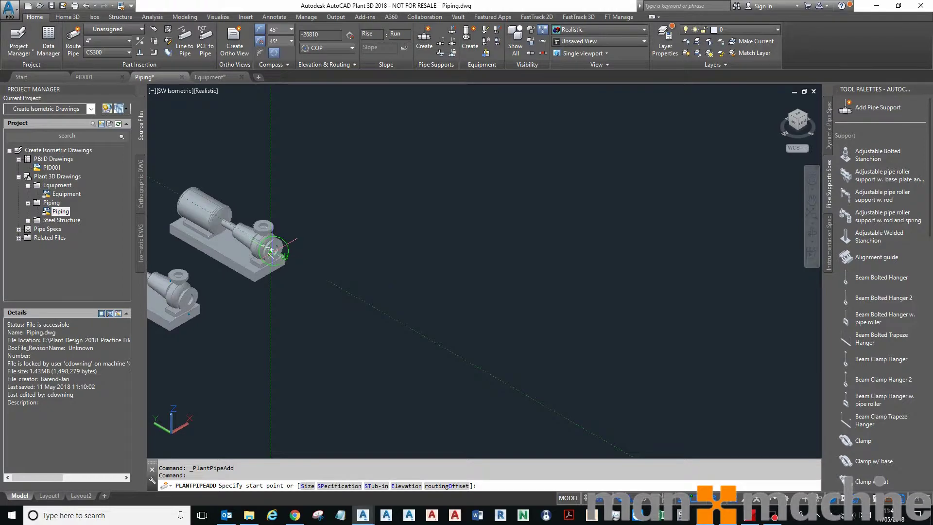
{"action": "left_click", "coordinate": [273, 250]}
{"action": "scroll", "coordinate": [272, 250], "scroll_direction": "down", "scroll_amount": 5}
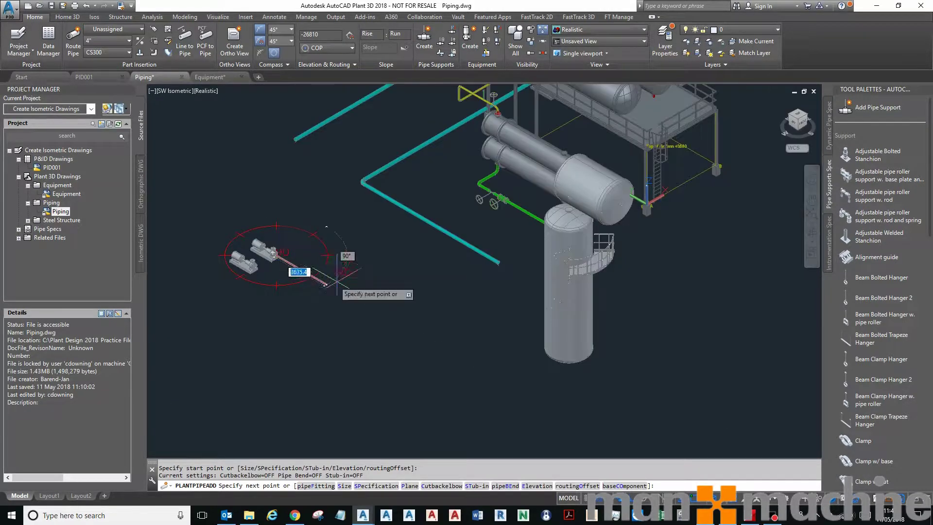
{"action": "scroll", "coordinate": [321, 267], "scroll_direction": "up", "scroll_amount": 2}
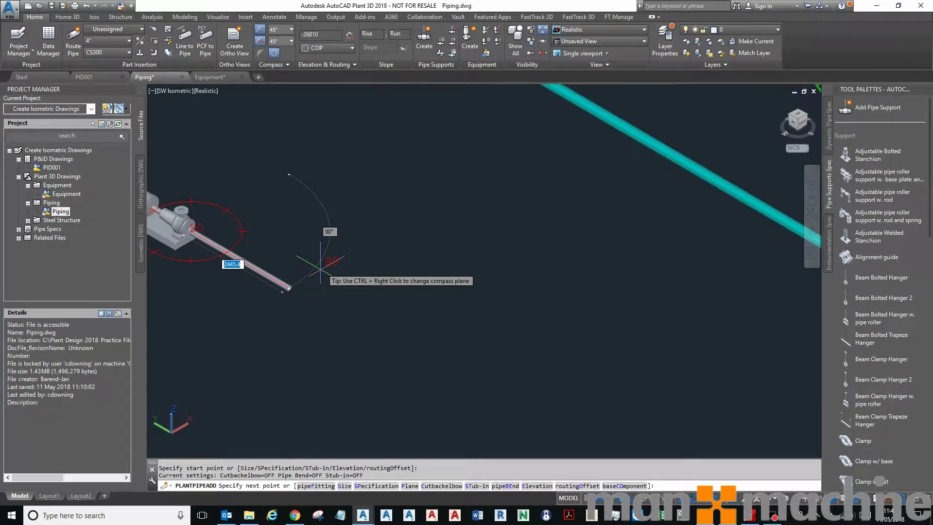
{"action": "scroll", "coordinate": [320, 267], "scroll_direction": "down", "scroll_amount": 2}
{"action": "key", "text": "Escape"}
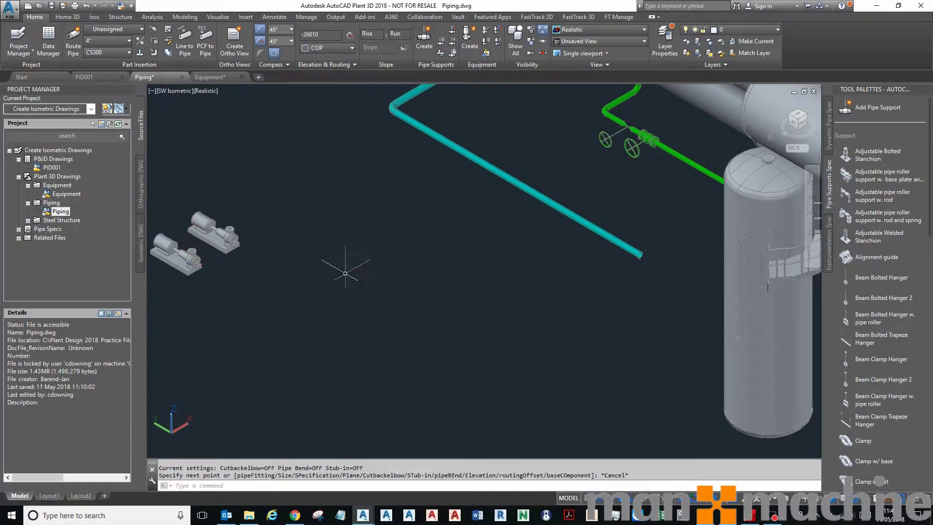
Turn off the Midpoint object snap and keep Node active for picking nozzle ports.
{"action": "left_click", "coordinate": [706, 502]}
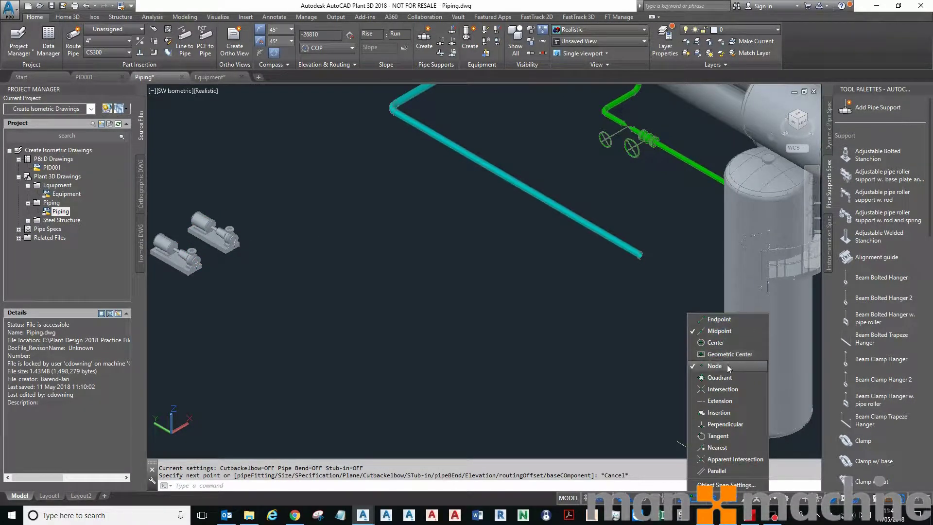
{"action": "left_click", "coordinate": [714, 330]}
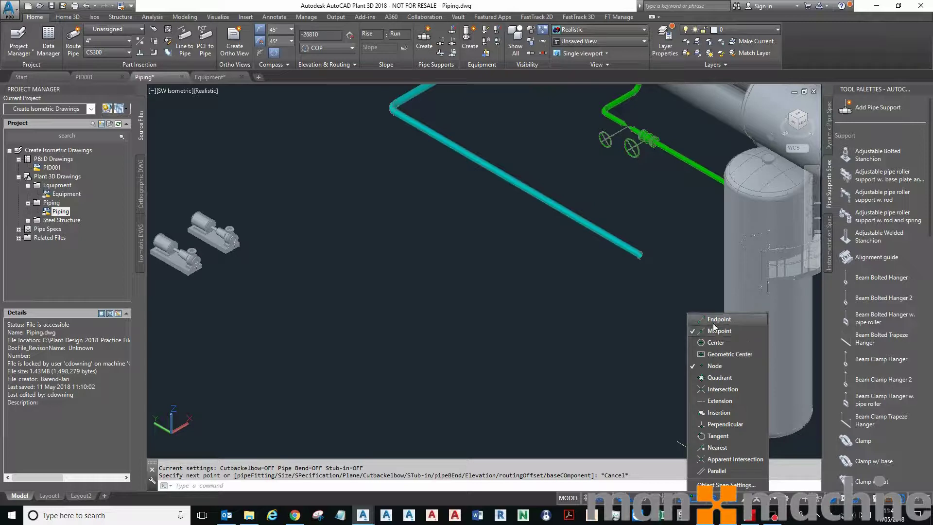
{"action": "left_click", "coordinate": [561, 343]}
Route a pipe from the end nozzle of pump P-001 to the lower side nozzle of the vertical vessel.
{"action": "left_click", "coordinate": [73, 44]}
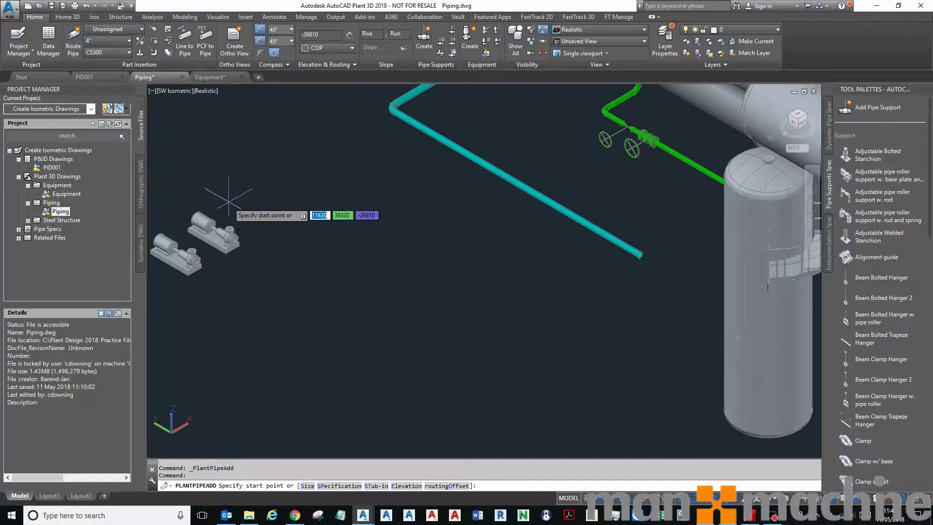
{"action": "left_click", "coordinate": [242, 240]}
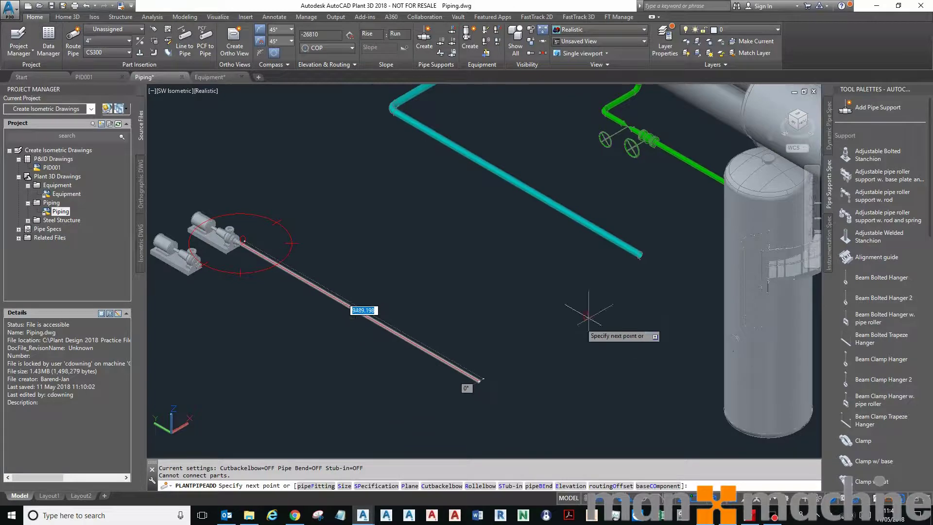
{"action": "left_click", "coordinate": [734, 343]}
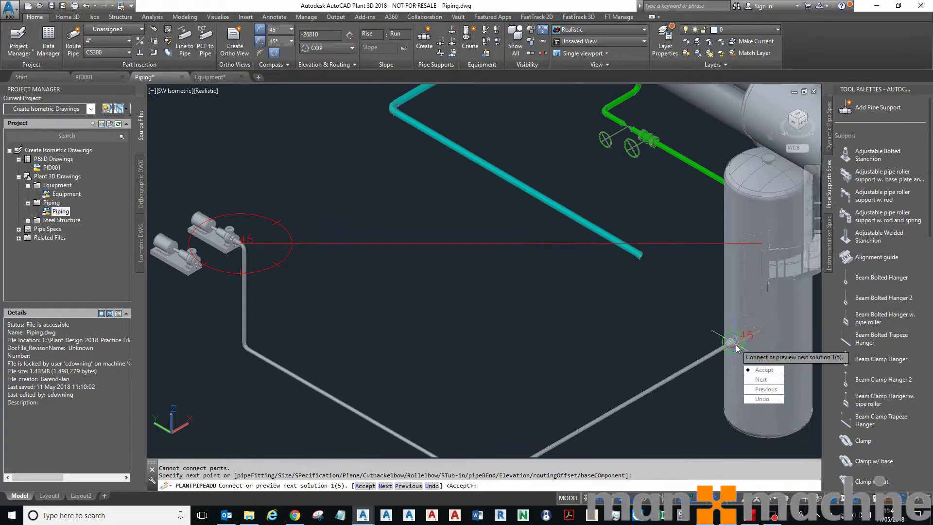
Step through the proposed pipe routes between pump and vessel and accept solution 5.
{"action": "scroll", "coordinate": [735, 343], "scroll_direction": "down", "scroll_amount": 2}
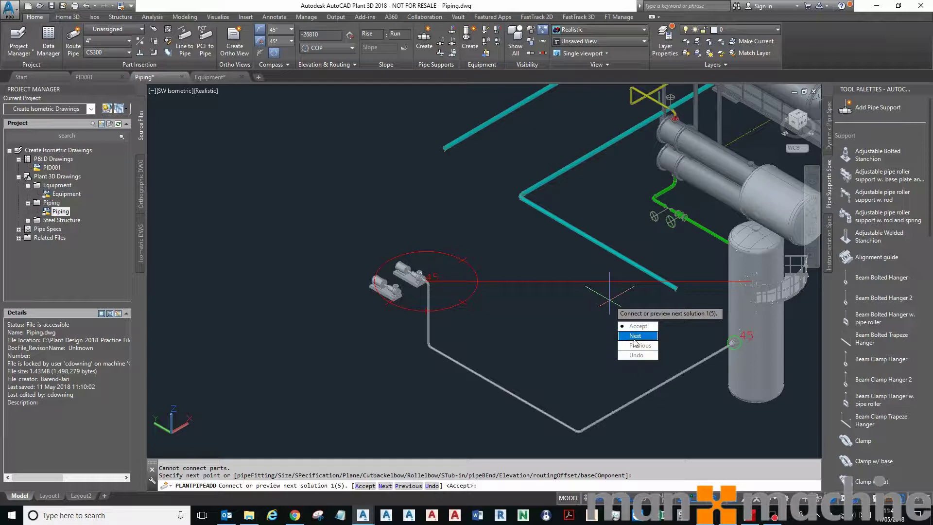
{"action": "key", "text": "n"}
{"action": "key", "text": "Return"}
{"action": "key", "text": "n"}
{"action": "key", "text": "Return"}
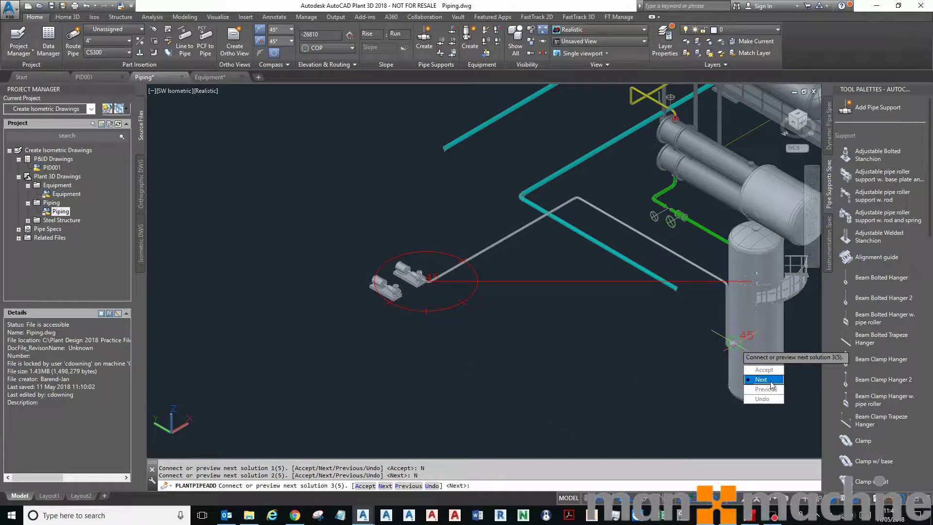
{"action": "middle_click_drag", "start_coordinate": [631, 372], "coordinate": [672, 368], "text": "shift"}
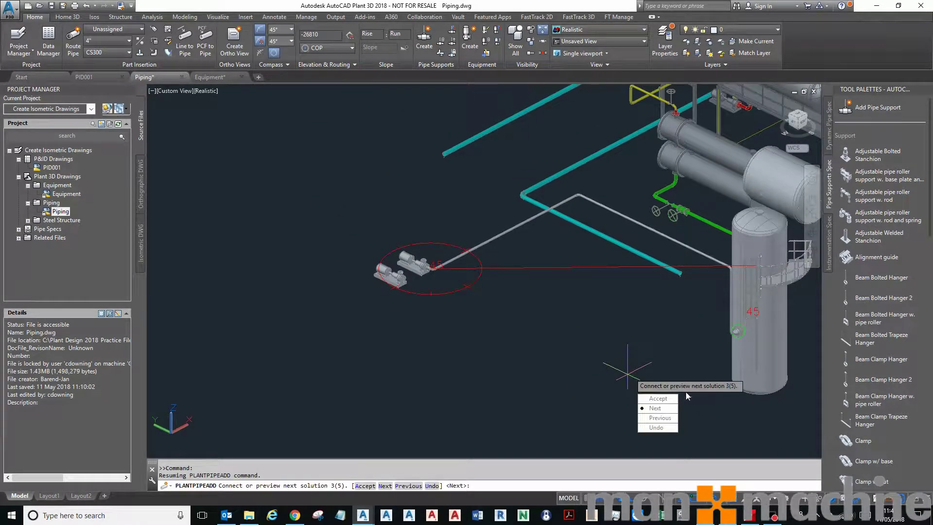
{"action": "left_click", "coordinate": [673, 408]}
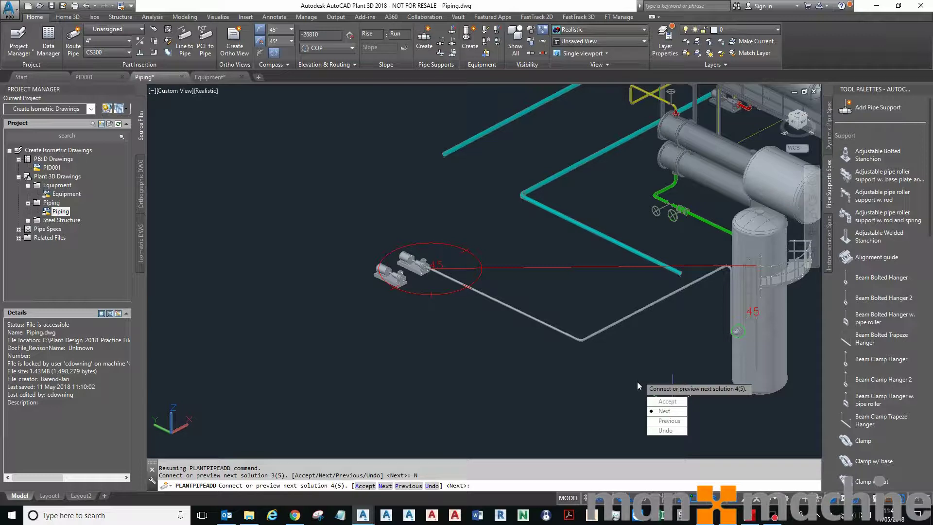
{"action": "left_click", "coordinate": [669, 408]}
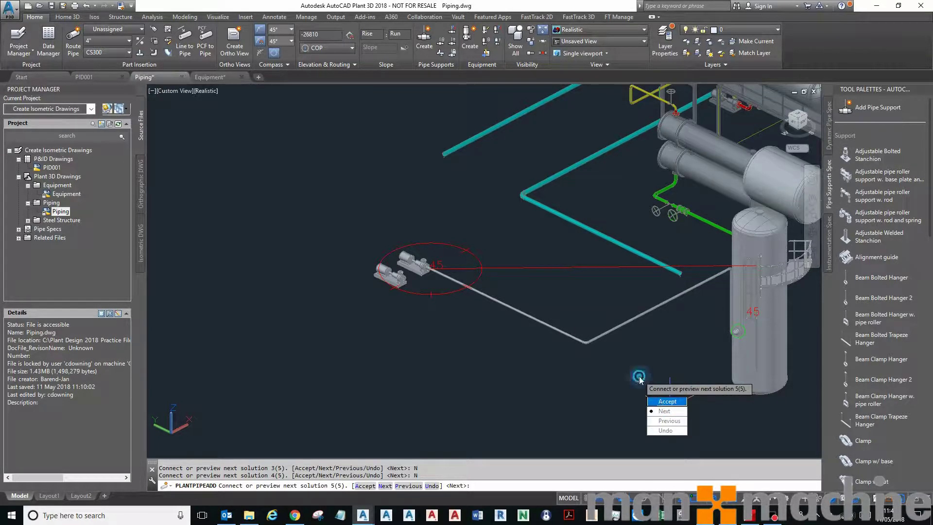
{"action": "type", "text": "A"}
{"action": "key", "text": "Return"}
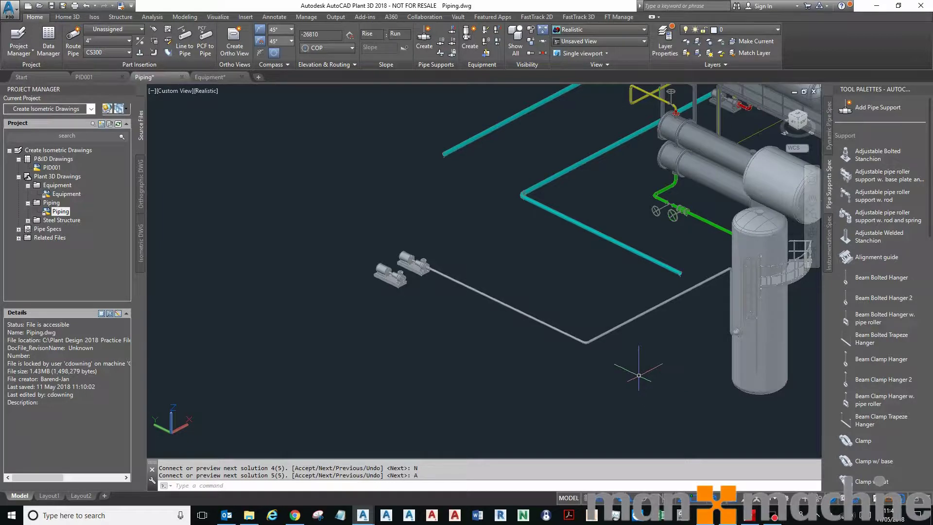
Examine the reducers and connection markers where the new pipe meets the vessel nozzle and the pump nozzle.
{"action": "scroll", "coordinate": [720, 336], "scroll_direction": "up", "scroll_amount": 5}
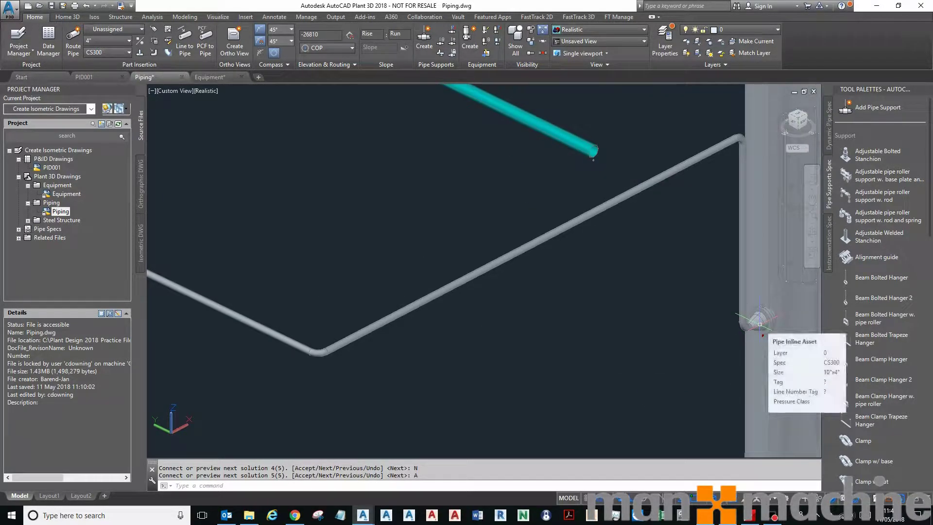
{"action": "scroll", "coordinate": [787, 333], "scroll_direction": "up", "scroll_amount": 2}
{"action": "scroll", "coordinate": [787, 334], "scroll_direction": "up", "scroll_amount": 2}
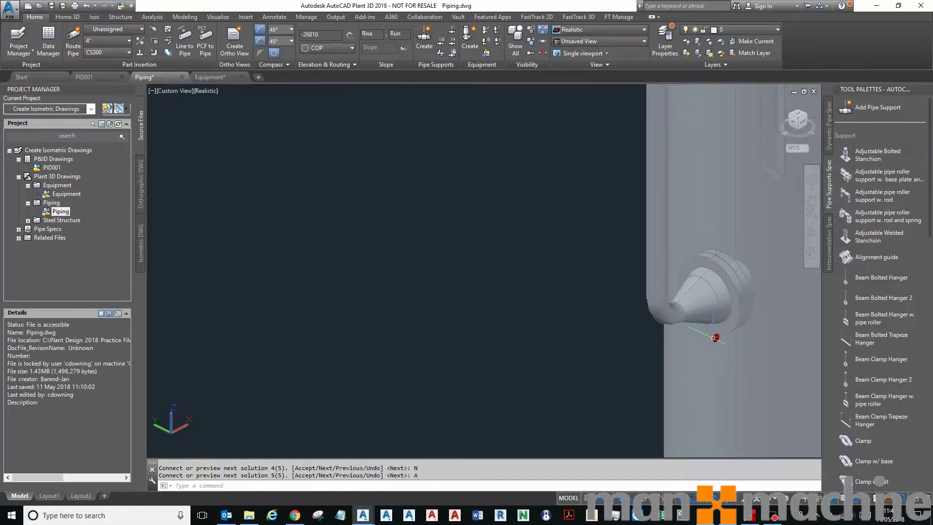
{"action": "scroll", "coordinate": [690, 321], "scroll_direction": "down", "scroll_amount": 10}
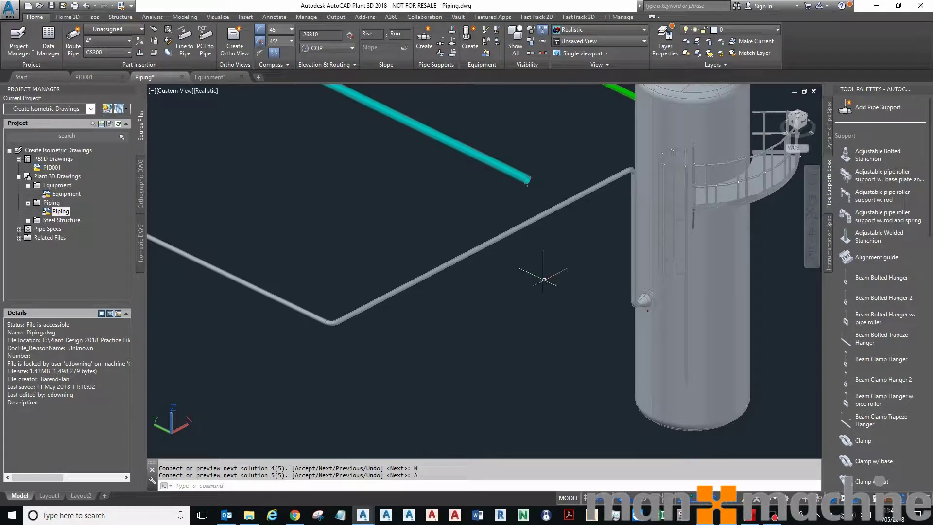
{"action": "scroll", "coordinate": [311, 209], "scroll_direction": "up", "scroll_amount": 8}
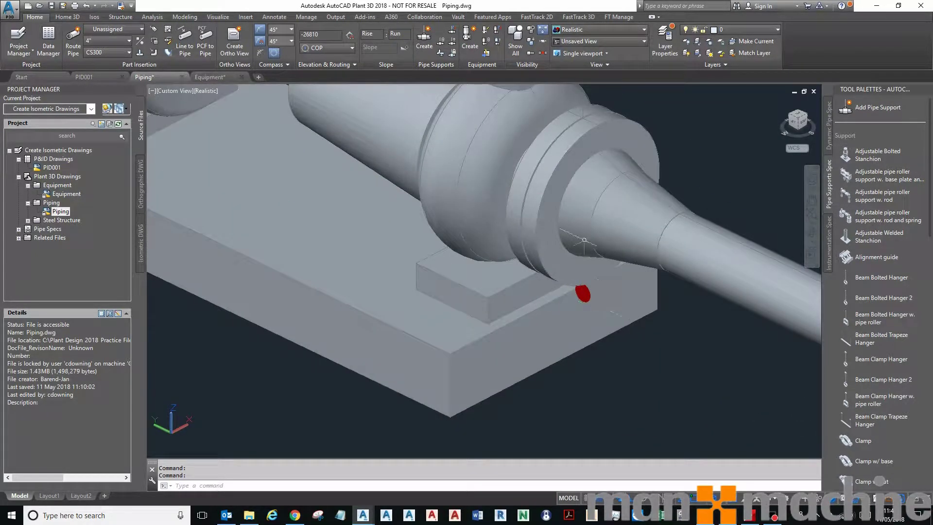
{"action": "scroll", "coordinate": [628, 196], "scroll_direction": "down", "scroll_amount": 3}
{"action": "left_click", "coordinate": [562, 223]}
{"action": "key", "text": "Escape"}
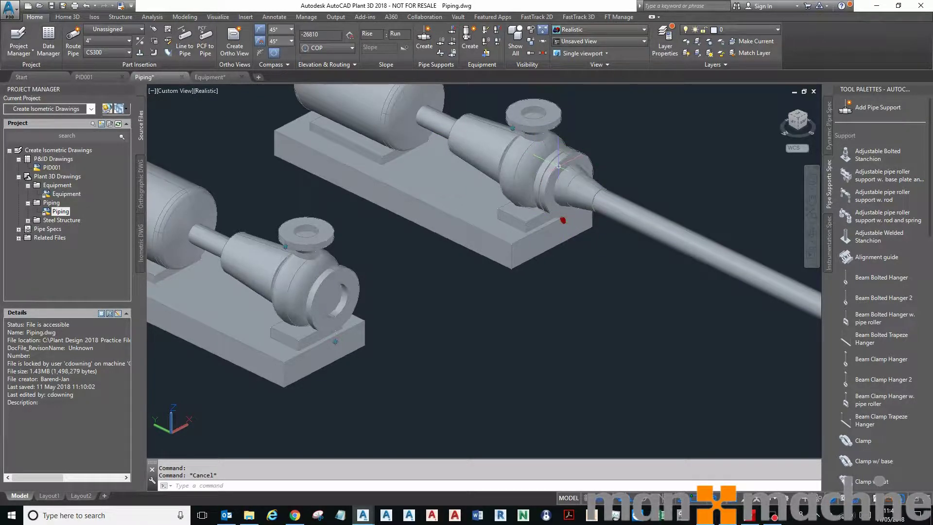
{"action": "scroll", "coordinate": [558, 166], "scroll_direction": "down", "scroll_amount": 3}
{"action": "middle_click_drag", "start_coordinate": [558, 166], "coordinate": [241, 158]}
{"action": "scroll", "coordinate": [197, 142], "scroll_direction": "down", "scroll_amount": 4}
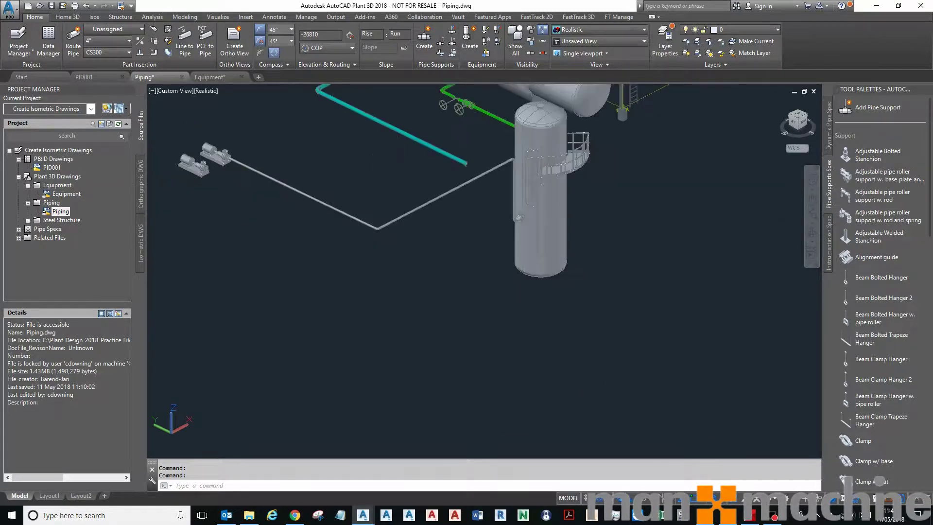
{"action": "scroll", "coordinate": [496, 178], "scroll_direction": "up", "scroll_amount": 6}
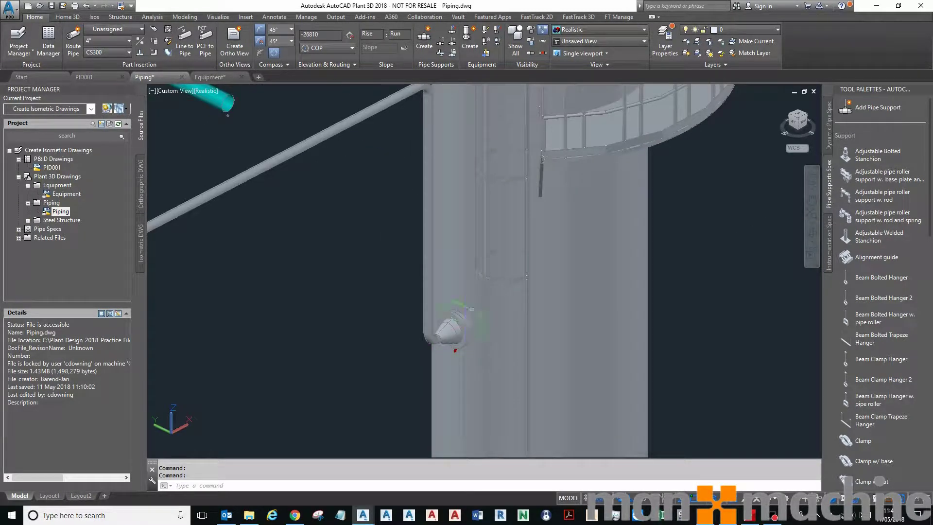
{"action": "scroll", "coordinate": [465, 323], "scroll_direction": "down", "scroll_amount": 6}
Extend the selection from the pump's discharge pipe to its connected line number and show the properties of the selected parts.
{"action": "left_click", "coordinate": [308, 298]}
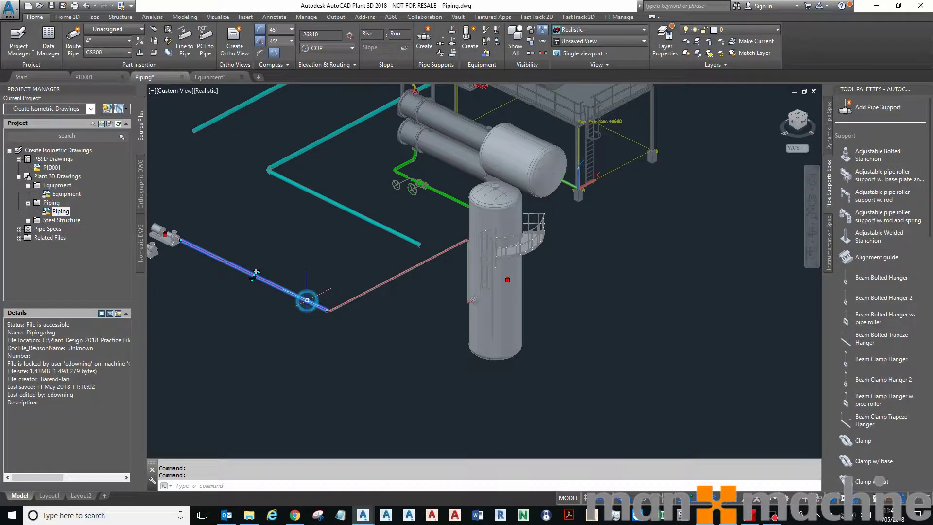
{"action": "right_click", "coordinate": [295, 293]}
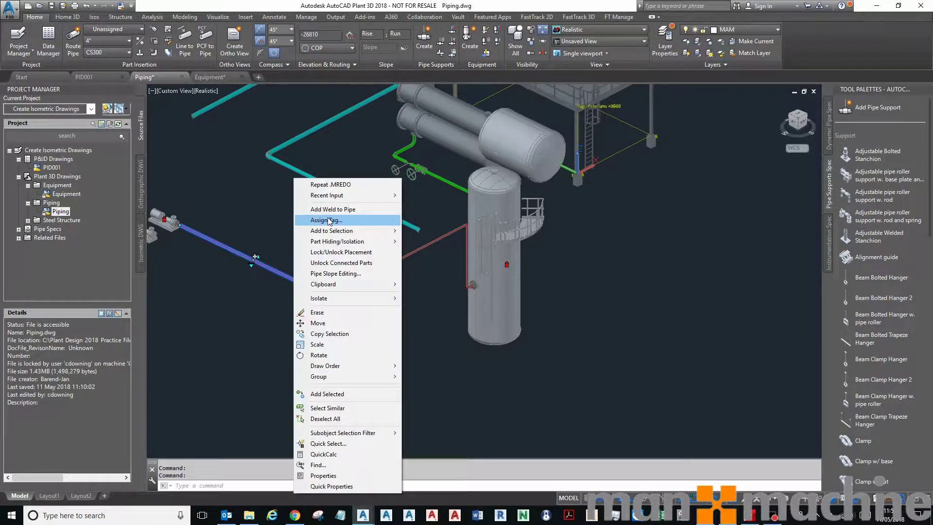
{"action": "mouse_move", "coordinate": [340, 231]}
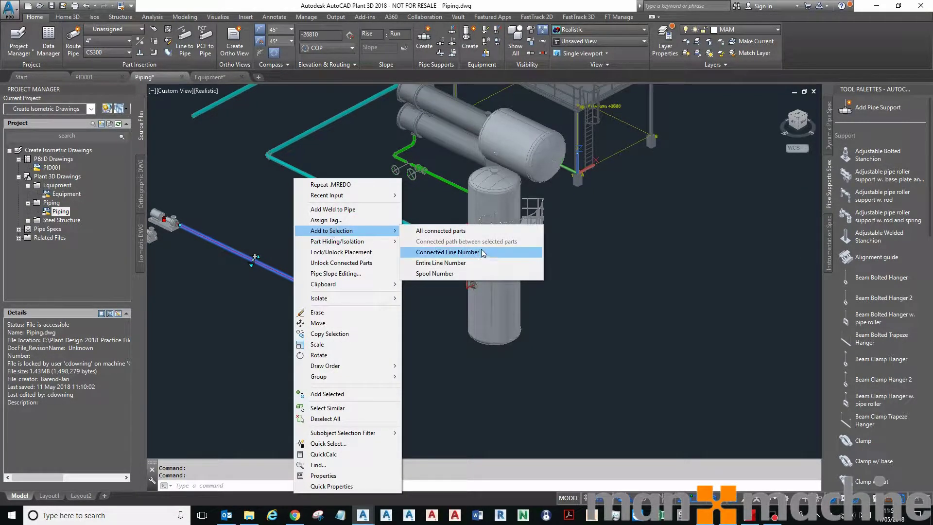
{"action": "left_click", "coordinate": [447, 252]}
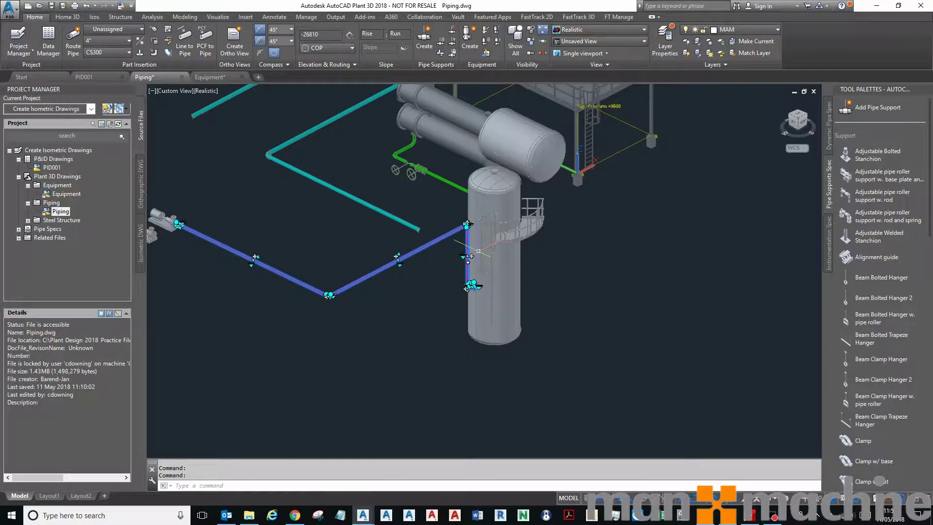
{"action": "key", "text": "ctrl+1"}
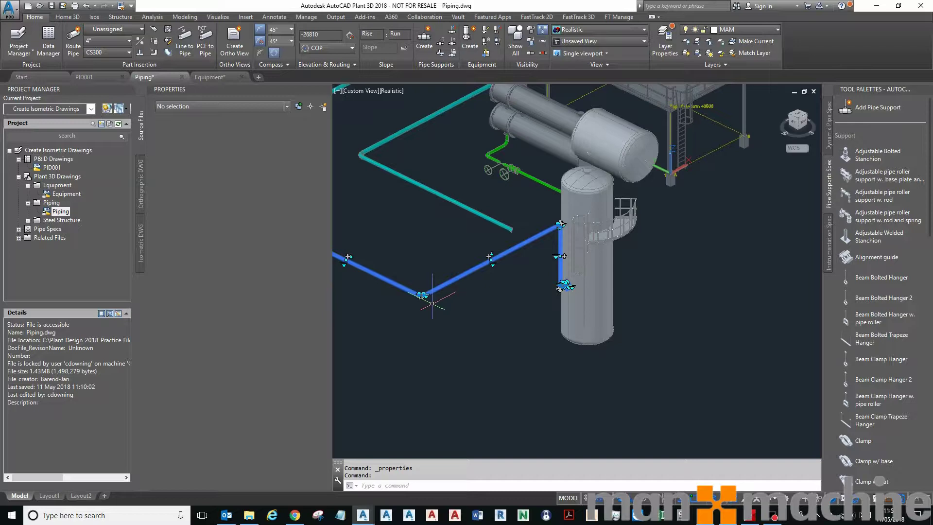
{"action": "middle_click_drag", "start_coordinate": [335, 291], "coordinate": [396, 282]}
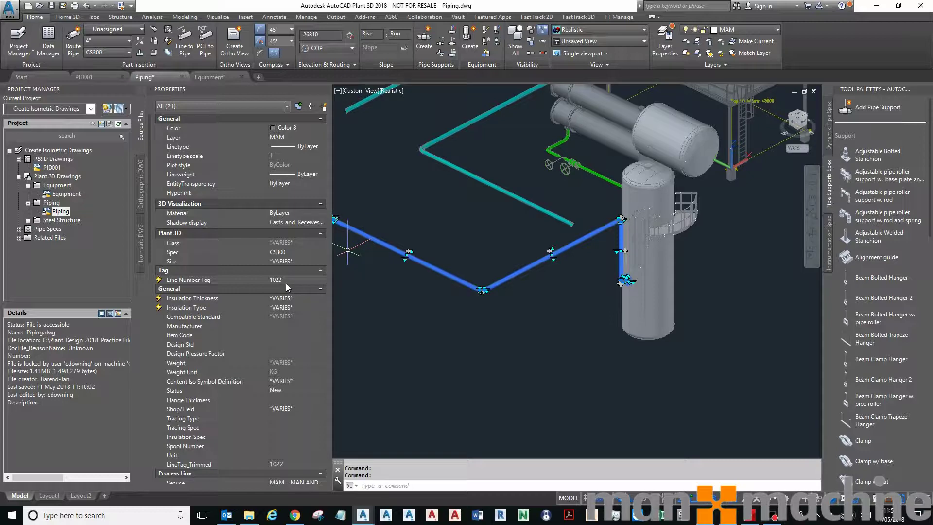
Review the tag, general and process line properties of the single straight pipe leaving pump P-001.
{"action": "key", "text": "Escape"}
{"action": "left_click", "coordinate": [379, 240]}
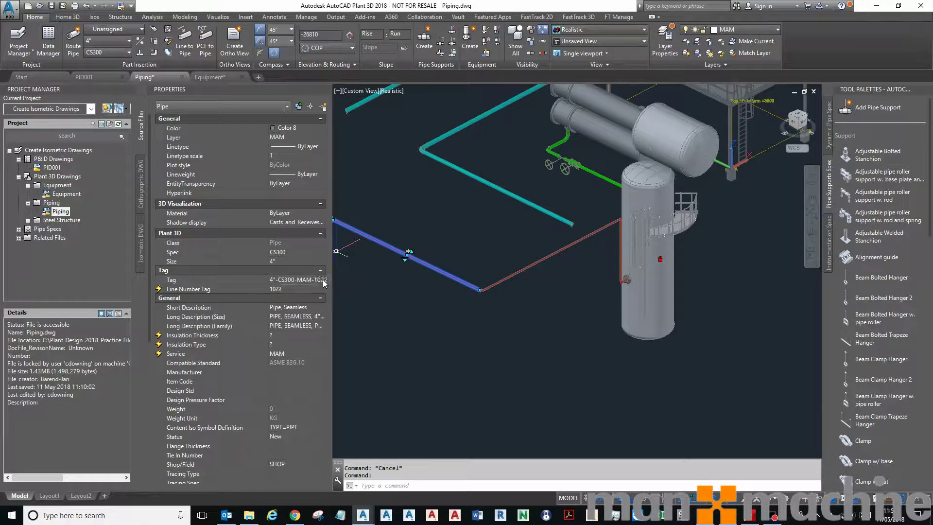
{"action": "scroll", "coordinate": [300, 334], "scroll_direction": "down", "scroll_amount": 3}
{"action": "scroll", "coordinate": [299, 335], "scroll_direction": "down", "scroll_amount": 3}
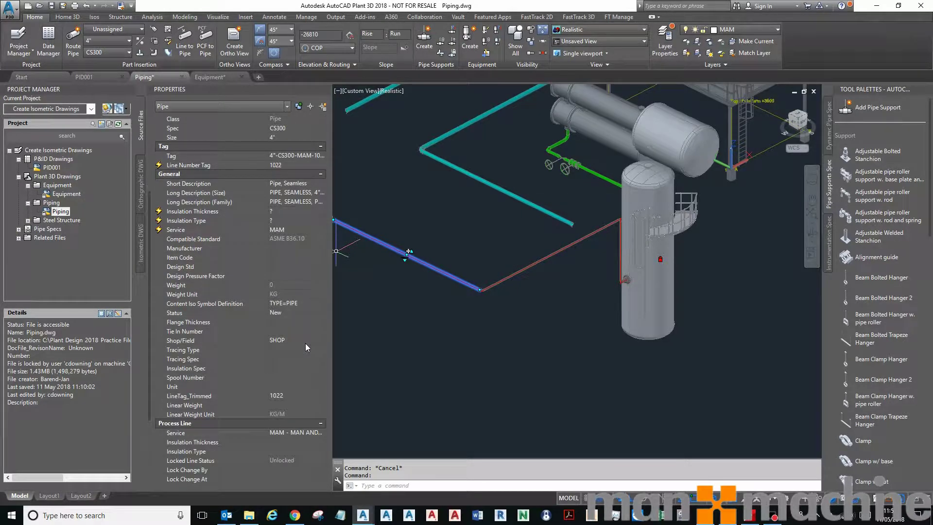
{"action": "scroll", "coordinate": [305, 343], "scroll_direction": "down", "scroll_amount": 5}
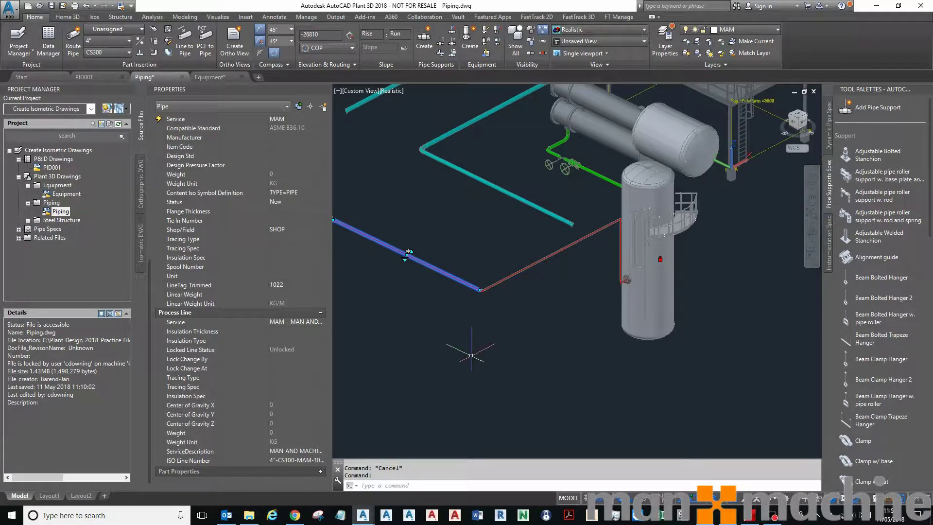
{"action": "key", "text": "Escape"}
Insert a Ball Valve,FL,RF,300 from spec CS300 into the new pipe line directly beside the pump nozzle.
{"action": "middle_click_drag", "start_coordinate": [506, 346], "coordinate": [597, 360]}
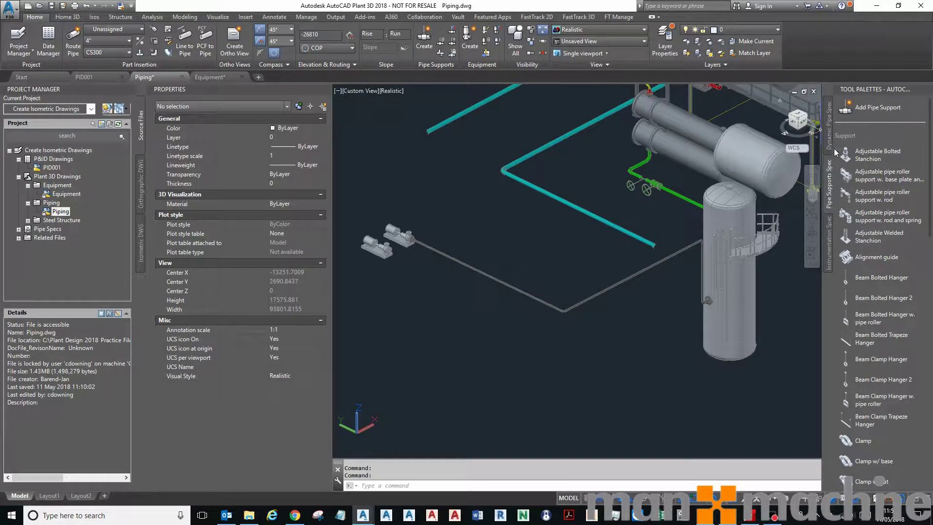
{"action": "left_click", "coordinate": [827, 135]}
{"action": "scroll", "coordinate": [860, 251], "scroll_direction": "down", "scroll_amount": 10}
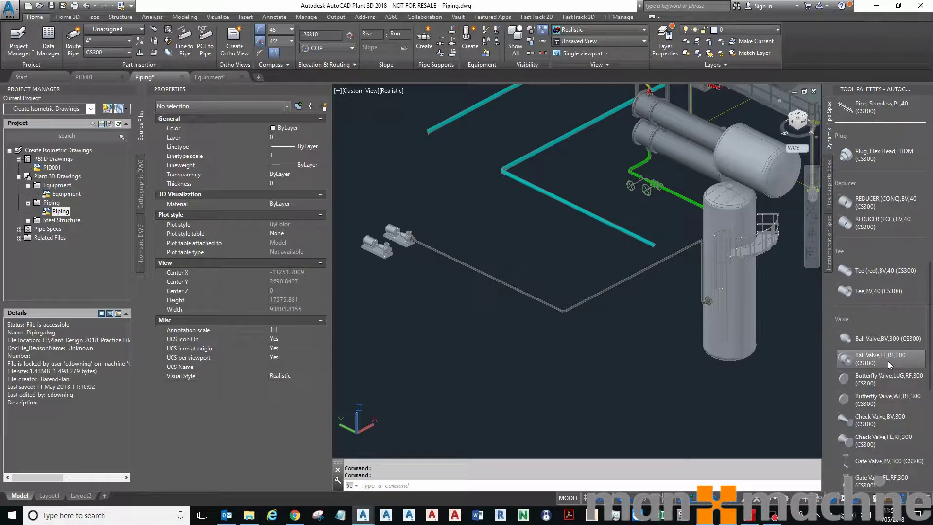
{"action": "left_click", "coordinate": [887, 360]}
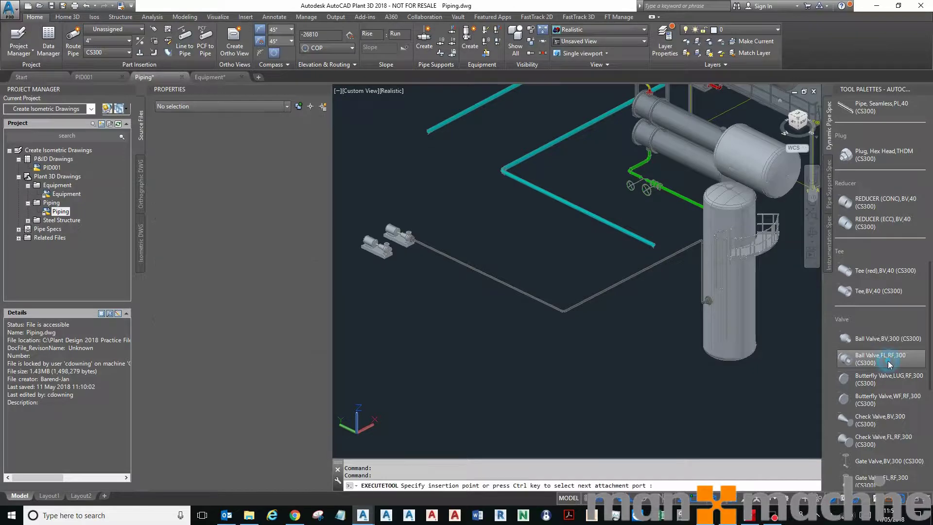
{"action": "left_click", "coordinate": [481, 271]}
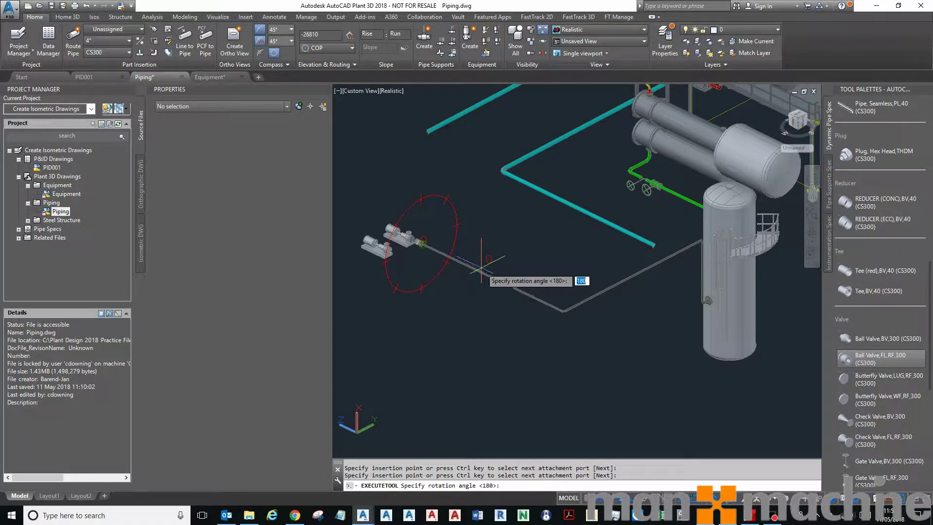
{"action": "left_click", "coordinate": [481, 271]}
{"action": "scroll", "coordinate": [403, 195], "scroll_direction": "up", "scroll_amount": 5}
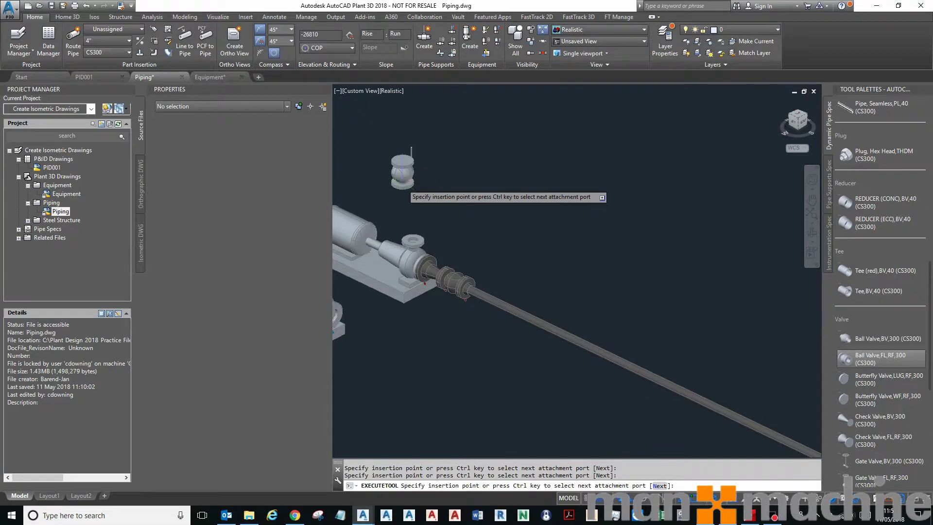
{"action": "scroll", "coordinate": [403, 183], "scroll_direction": "down", "scroll_amount": 5}
{"action": "key", "text": "Escape"}
Move the ball valve along the pipe to a distance of 5000 from the pump end, using only the Nearest object snap.
{"action": "left_click", "coordinate": [419, 212]}
{"action": "scroll", "coordinate": [417, 212], "scroll_direction": "up", "scroll_amount": 4}
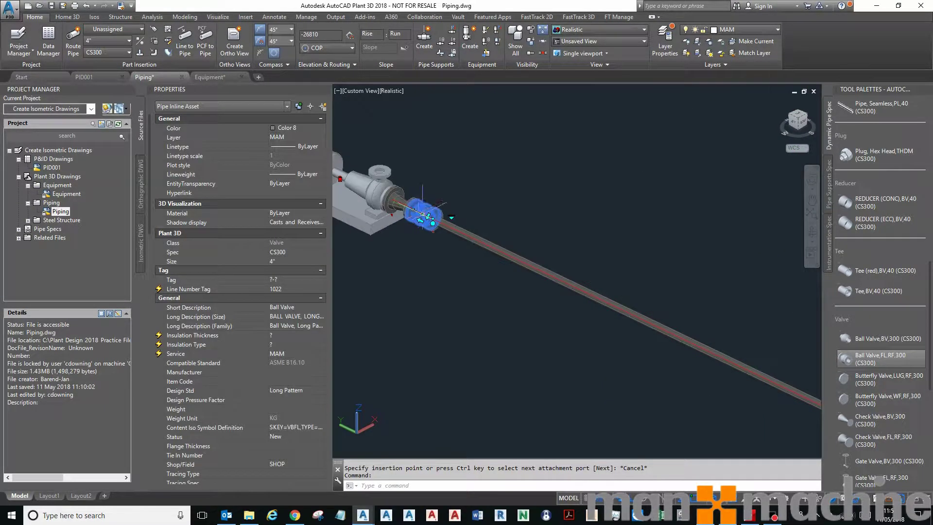
{"action": "scroll", "coordinate": [428, 216], "scroll_direction": "down", "scroll_amount": 3}
{"action": "left_click", "coordinate": [441, 216]}
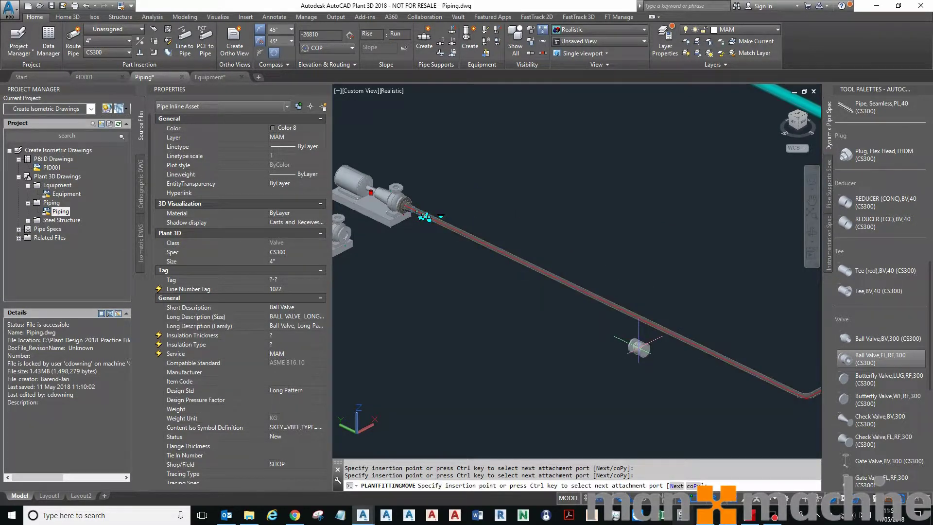
{"action": "left_click", "coordinate": [701, 502]}
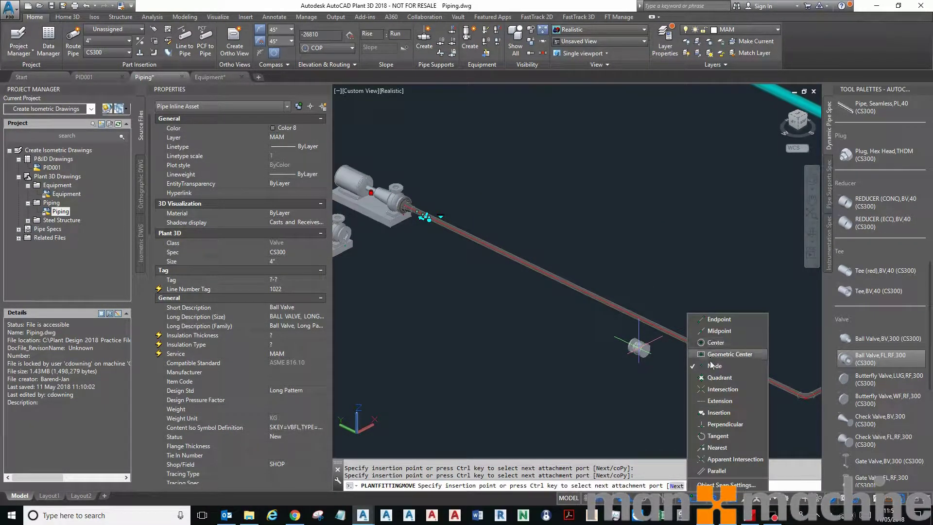
{"action": "left_click", "coordinate": [729, 448]}
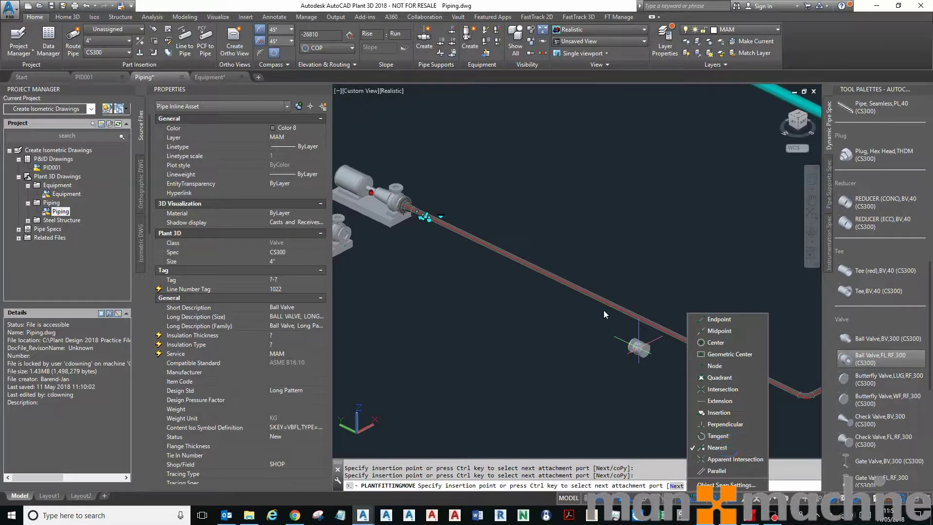
{"action": "left_click", "coordinate": [561, 361]}
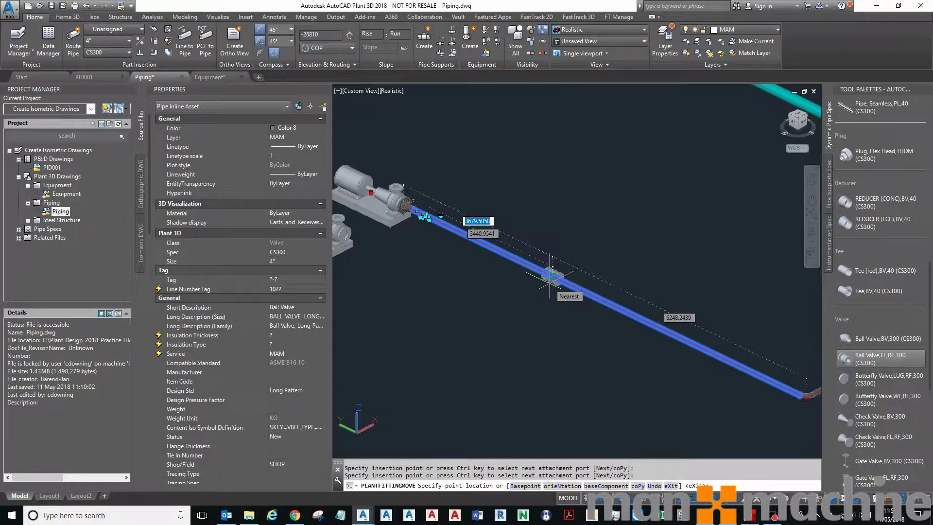
{"action": "type", "text": "5000"}
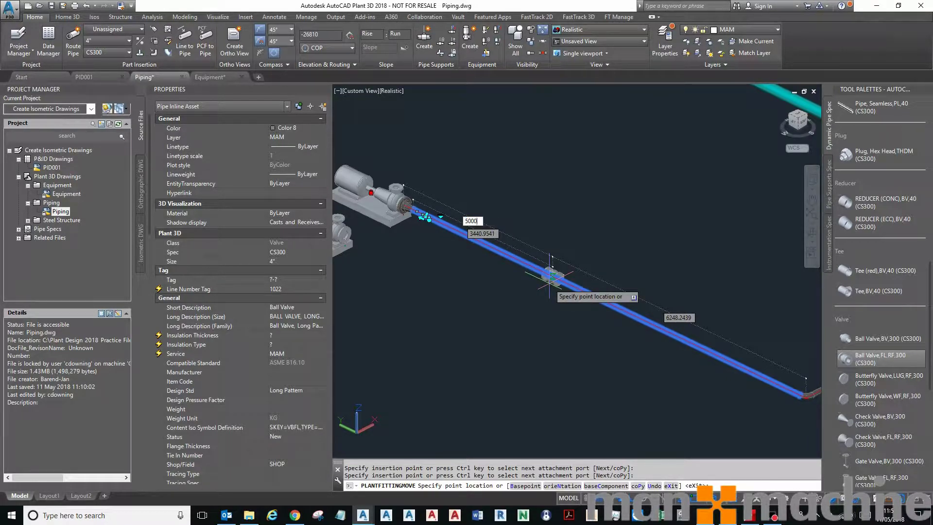
{"action": "key", "text": "Return"}
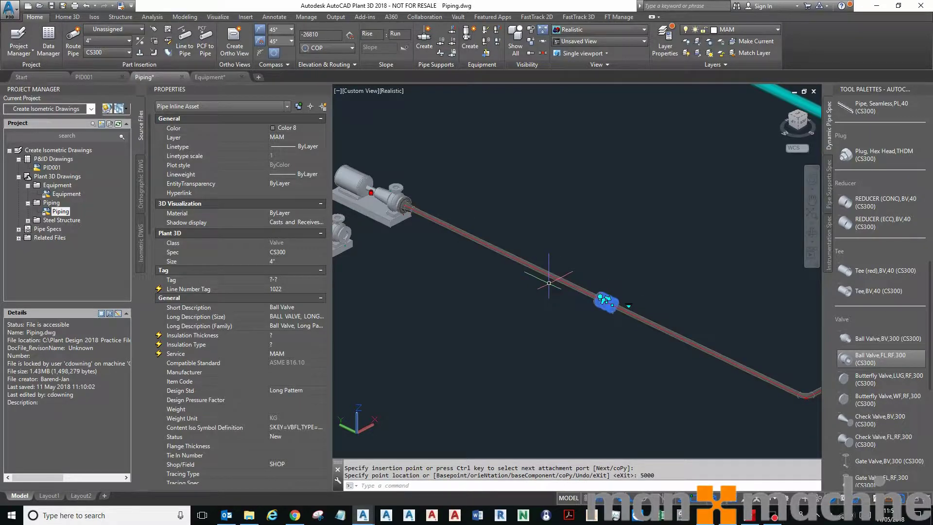
{"action": "key", "text": "Escape"}
Rotate the flanged ball valve about the pipe axis to turn its operator side.
{"action": "left_click", "coordinate": [608, 293]}
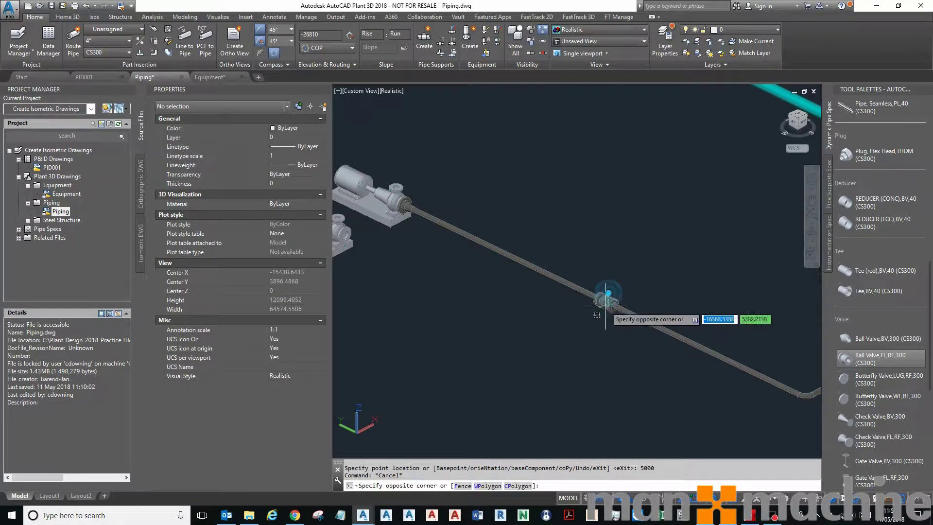
{"action": "left_click", "coordinate": [625, 260]}
{"action": "middle_click_drag", "start_coordinate": [624, 272], "coordinate": [611, 301], "text": "shift"}
{"action": "scroll", "coordinate": [611, 302], "scroll_direction": "up", "scroll_amount": 5}
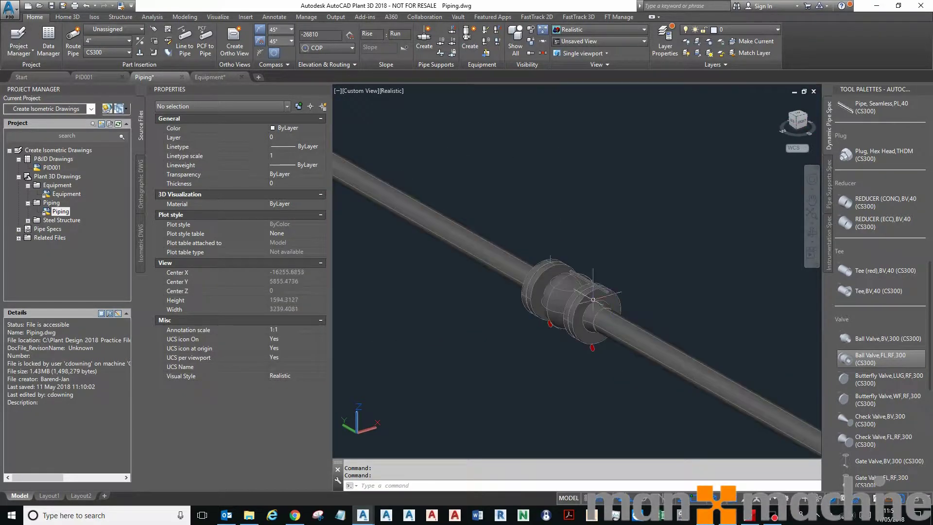
{"action": "left_click", "coordinate": [576, 301]}
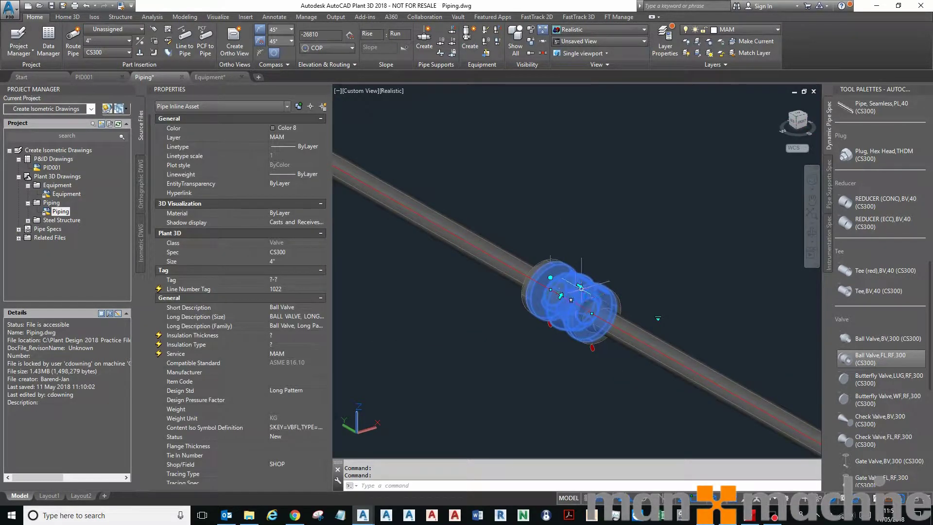
{"action": "left_click", "coordinate": [550, 277]}
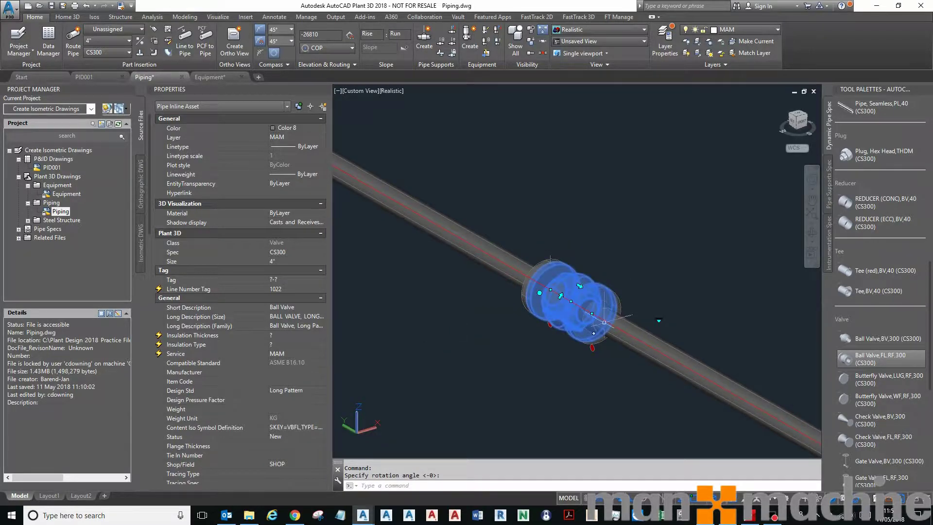
{"action": "key", "text": "Escape"}
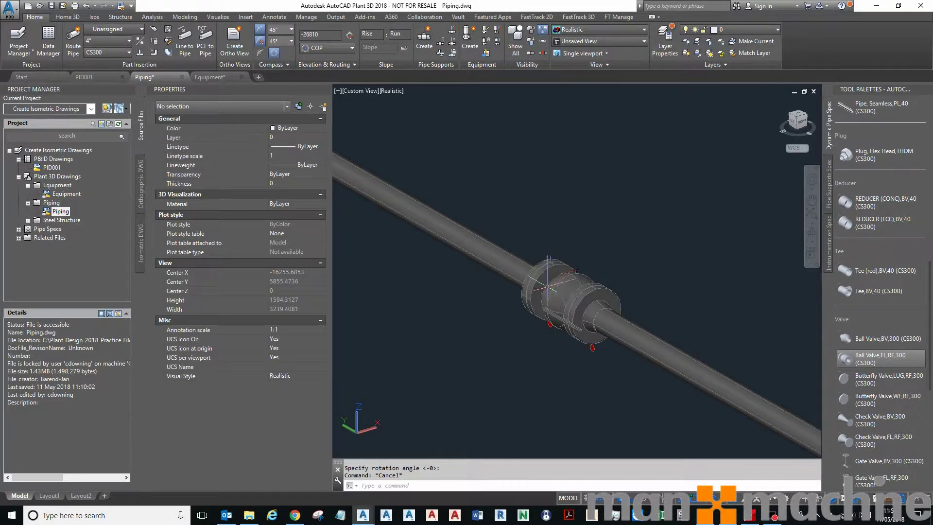
Substitute the flanged ball valve with the 4" swing check valve, 300 LB, BW, 14" LG.
{"action": "left_click", "coordinate": [554, 281]}
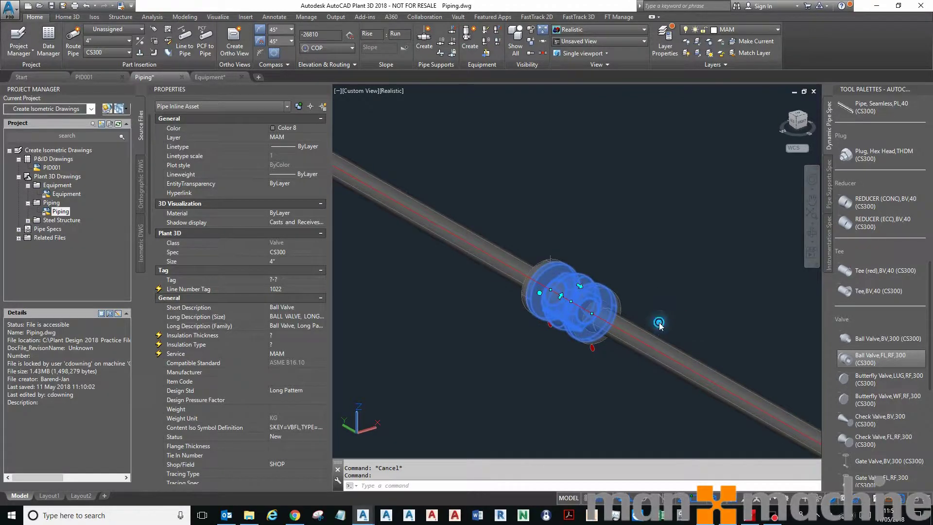
{"action": "left_click", "coordinate": [658, 321]}
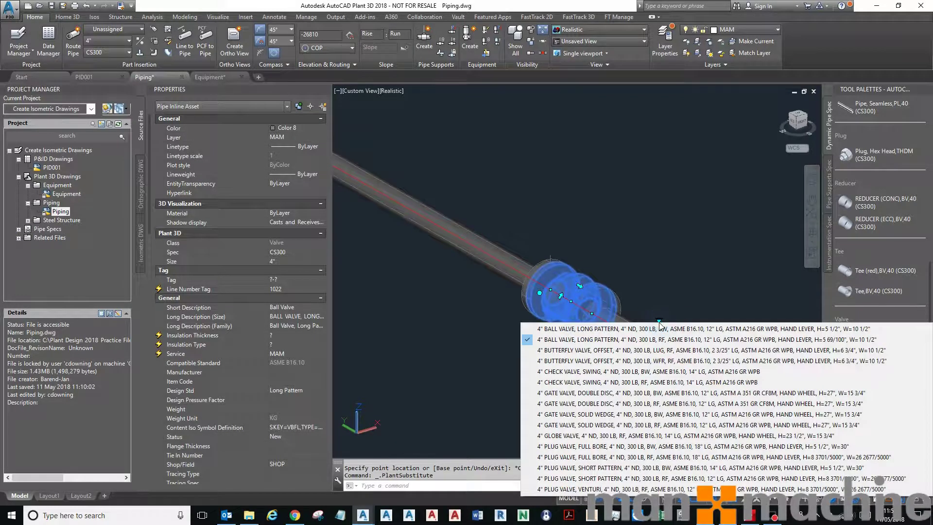
{"action": "left_click", "coordinate": [674, 372]}
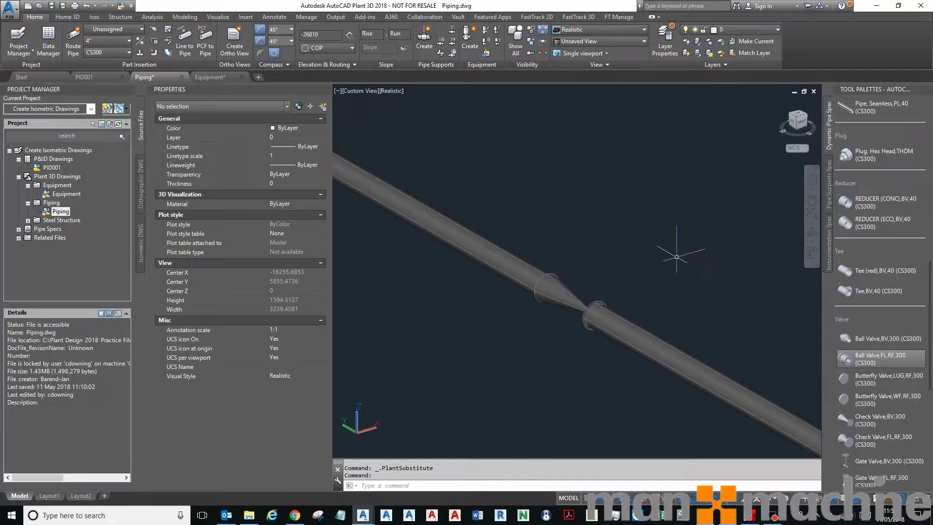
Substitute the check valve with the 4" long pattern ball valve, 300 LB, BW, 12" LG.
{"action": "left_click", "coordinate": [574, 290]}
{"action": "left_click", "coordinate": [627, 319]}
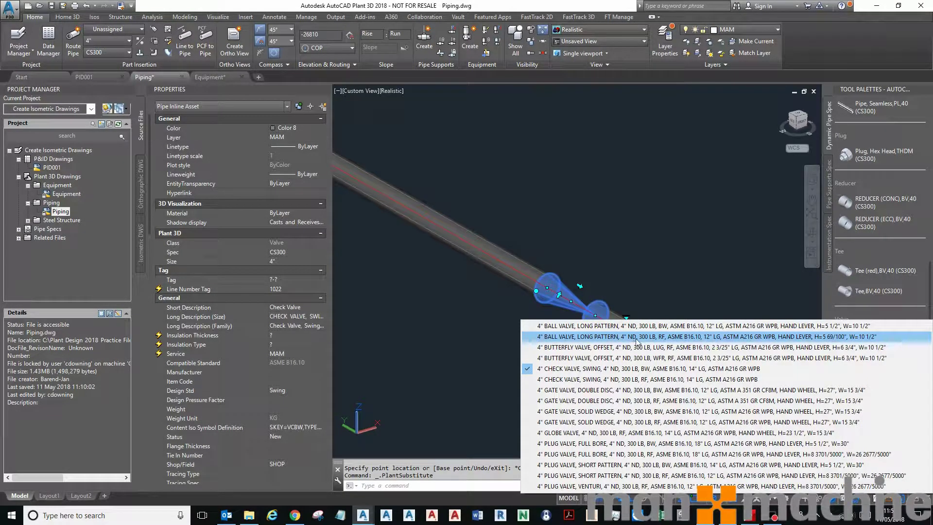
{"action": "left_click", "coordinate": [643, 331]}
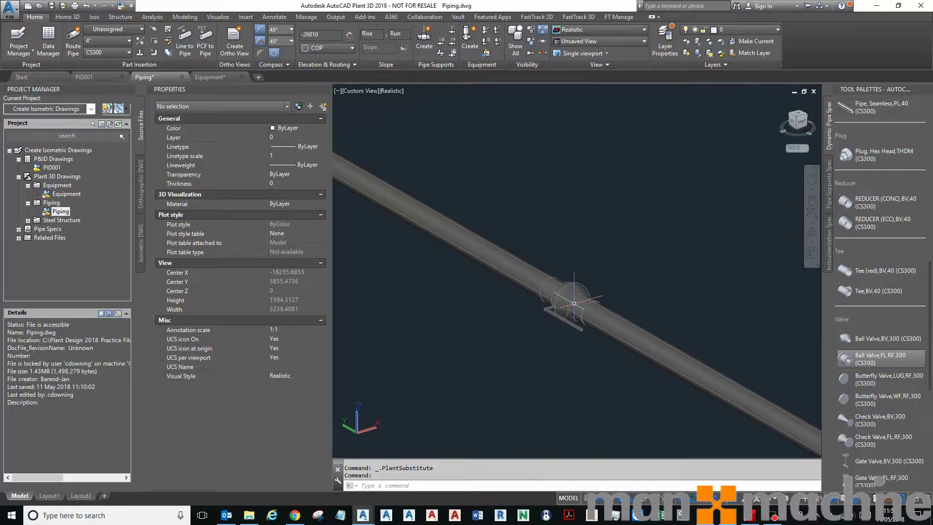
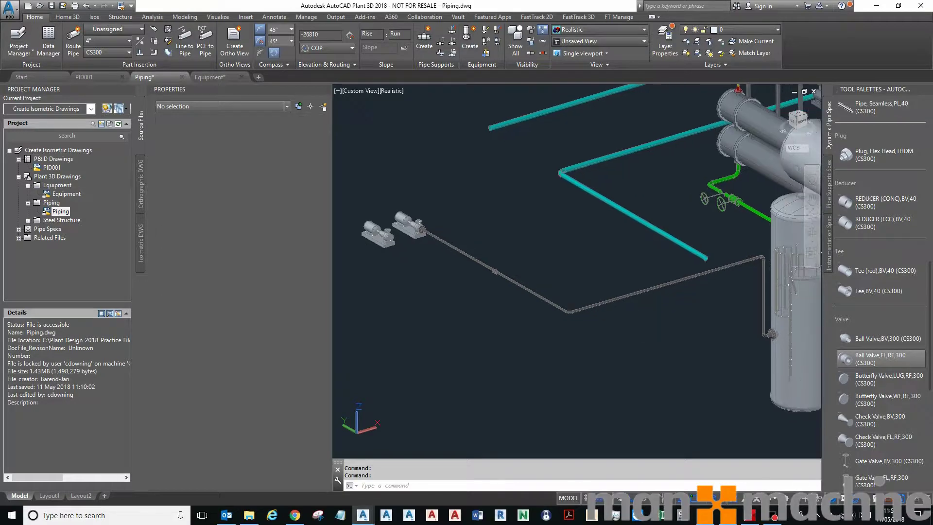
Move the 4" ball valve from the pump discharge run onto the vertical pipe drop beside the vessel.
{"action": "scroll", "coordinate": [511, 265], "scroll_direction": "up", "scroll_amount": 5}
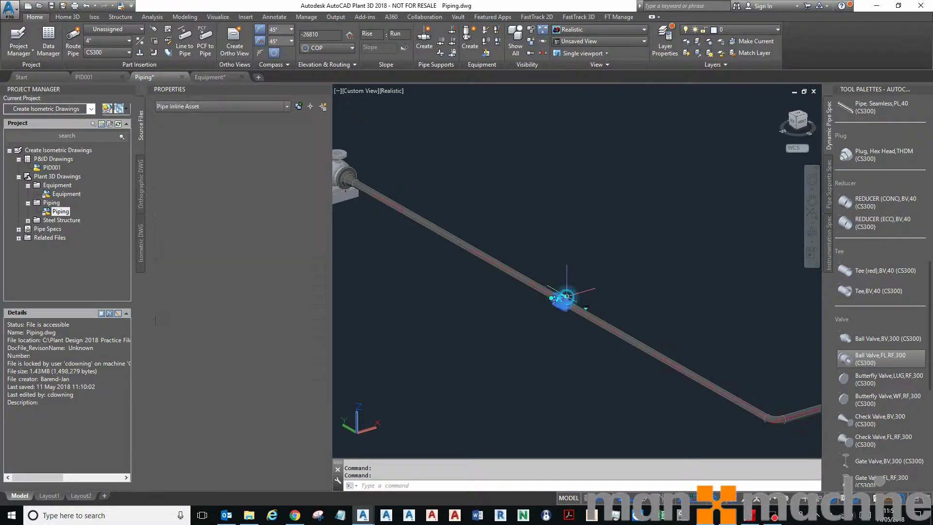
{"action": "left_click", "coordinate": [561, 300]}
{"action": "left_click", "coordinate": [561, 300]}
{"action": "scroll", "coordinate": [629, 287], "scroll_direction": "down", "scroll_amount": 2}
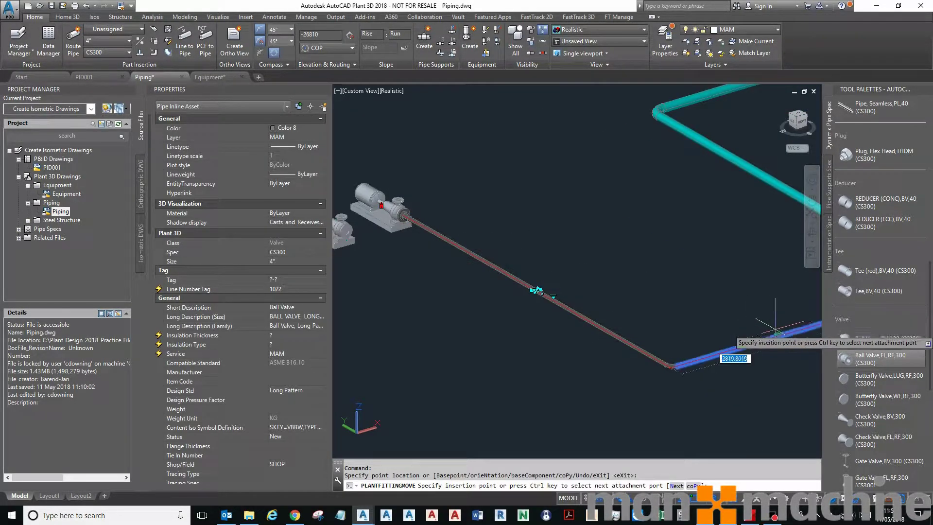
{"action": "middle_click_drag", "start_coordinate": [782, 316], "coordinate": [690, 309]}
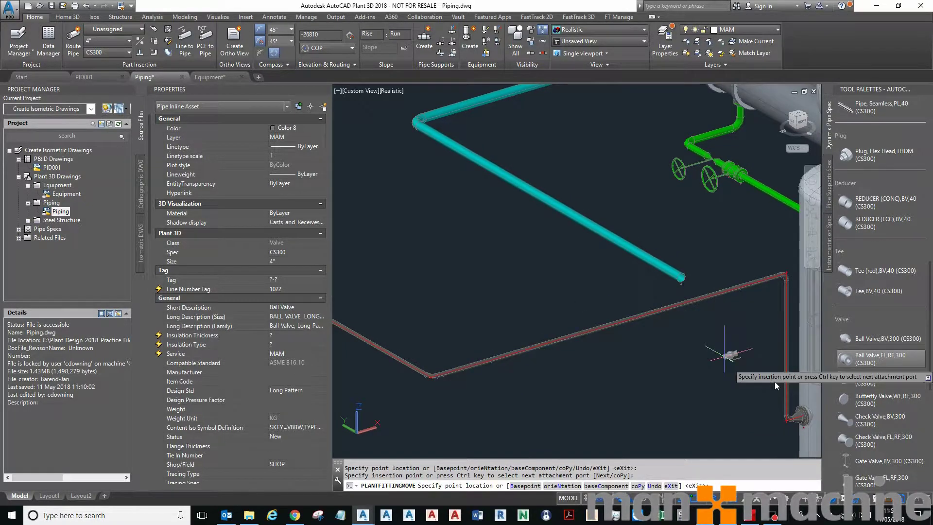
{"action": "left_click", "coordinate": [783, 350]}
{"action": "key", "text": "Return"}
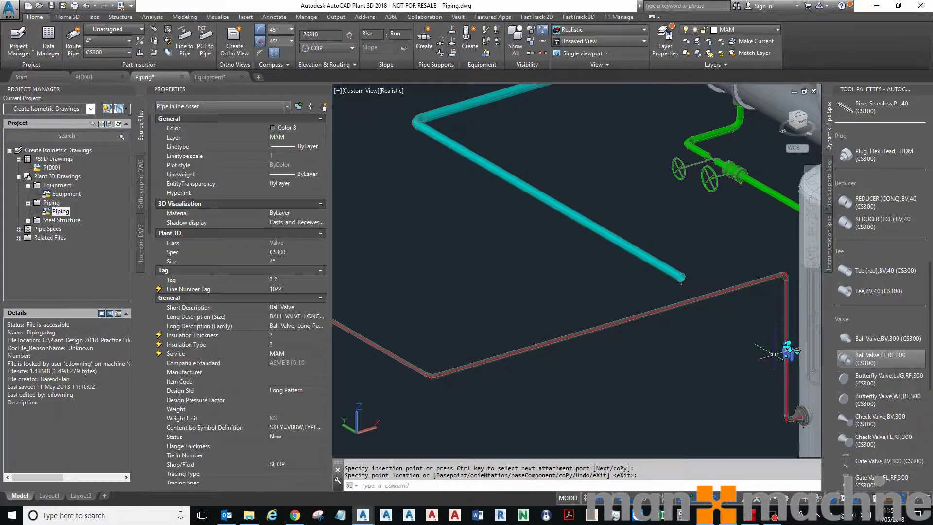
Rotate the ball valve about the vertical pipe's axis so its lever faces away from the vessel.
{"action": "scroll", "coordinate": [803, 363], "scroll_direction": "up", "scroll_amount": 6}
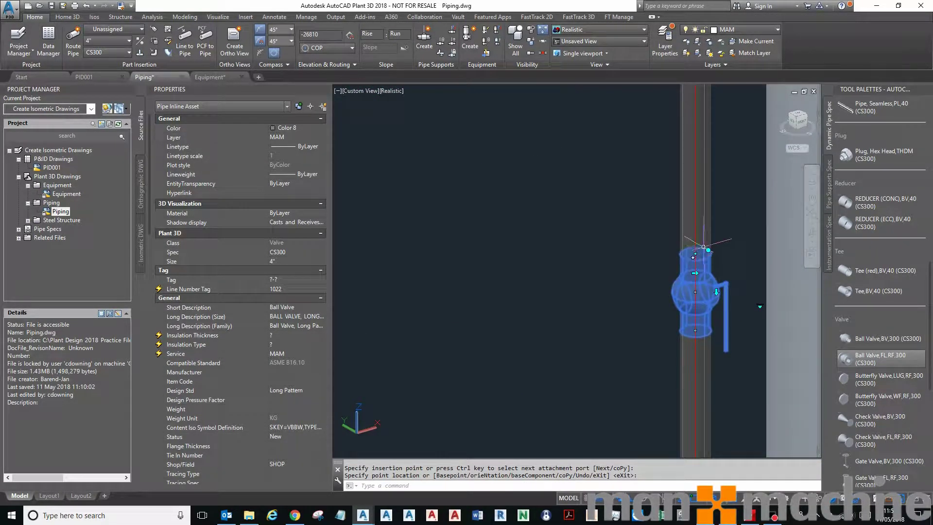
{"action": "left_click", "coordinate": [708, 250]}
{"action": "left_click", "coordinate": [624, 282]}
{"action": "scroll", "coordinate": [583, 280], "scroll_direction": "down", "scroll_amount": 5}
{"action": "middle_click_drag", "start_coordinate": [604, 286], "coordinate": [752, 309]}
{"action": "scroll", "coordinate": [763, 285], "scroll_direction": "down", "scroll_amount": 5}
{"action": "key", "text": "Escape"}
{"action": "left_click", "coordinate": [751, 310]}
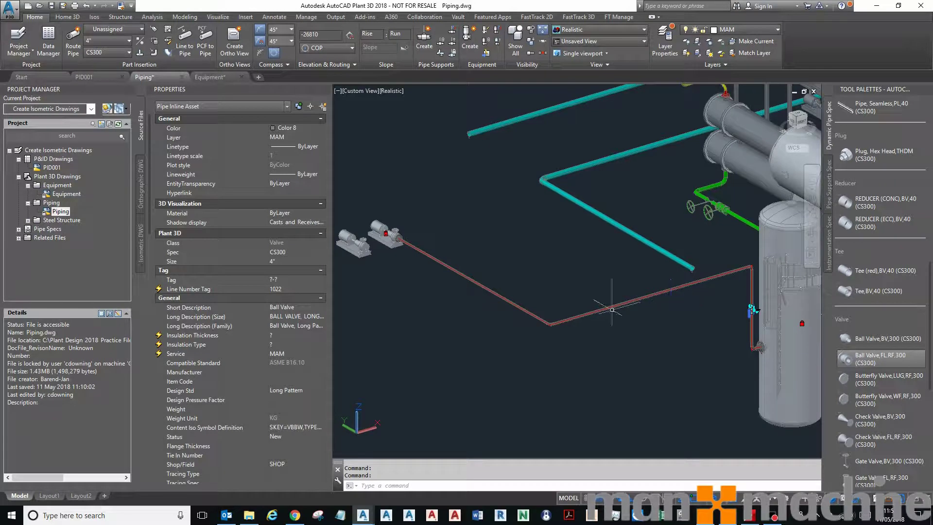
{"action": "key", "text": "Escape"}
Route a branch from the middle of the first pump's straight run to the second pump's nozzle using a Node snap, accepting connection solution 1.
{"action": "left_click", "coordinate": [467, 279]}
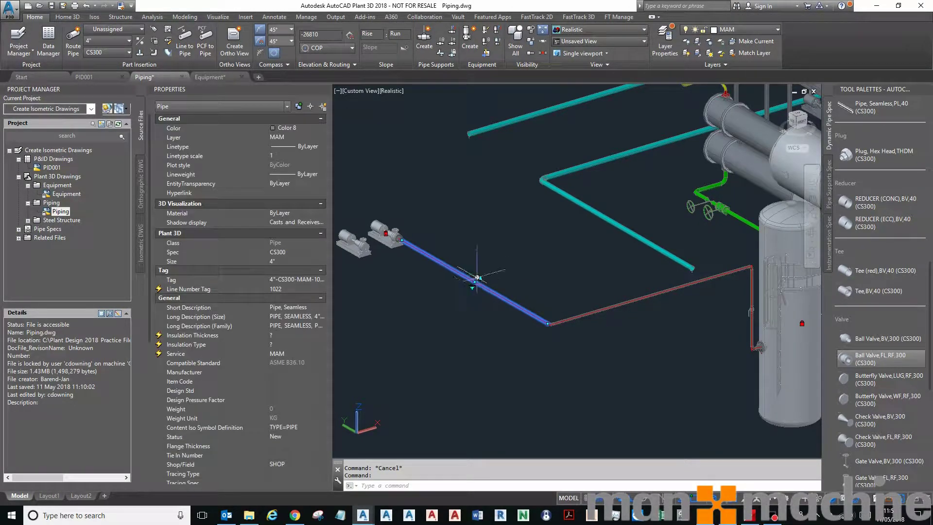
{"action": "left_click", "coordinate": [477, 278]}
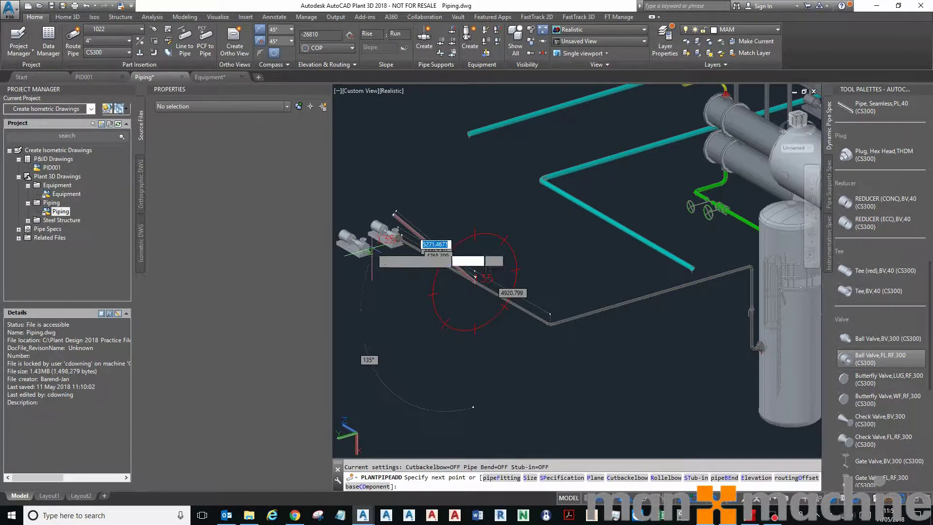
{"action": "right_click", "coordinate": [391, 305], "text": "shift"}
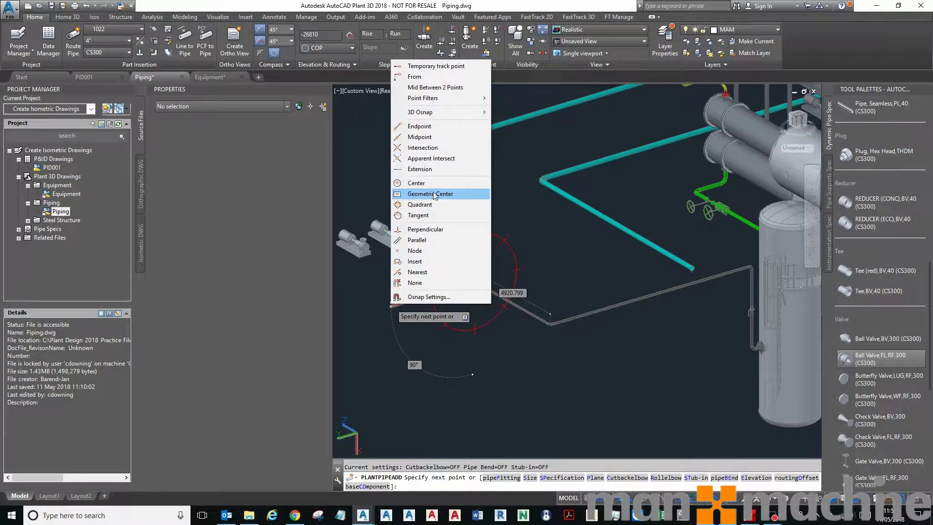
{"action": "left_click", "coordinate": [415, 250]}
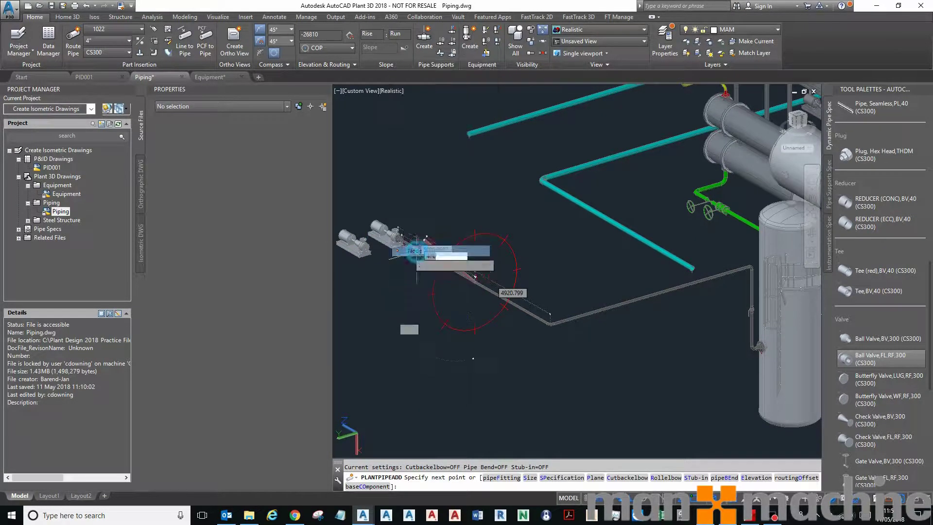
{"action": "left_click", "coordinate": [400, 239]}
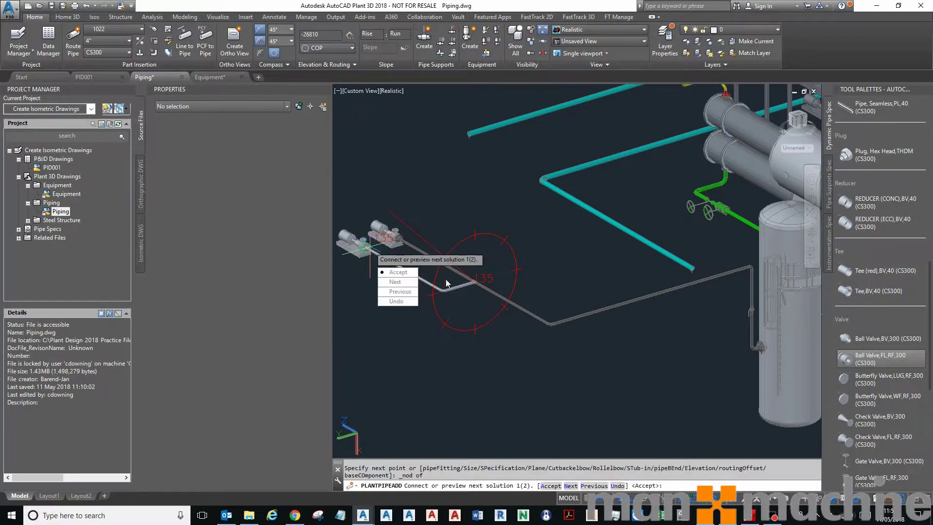
{"action": "left_click", "coordinate": [406, 275]}
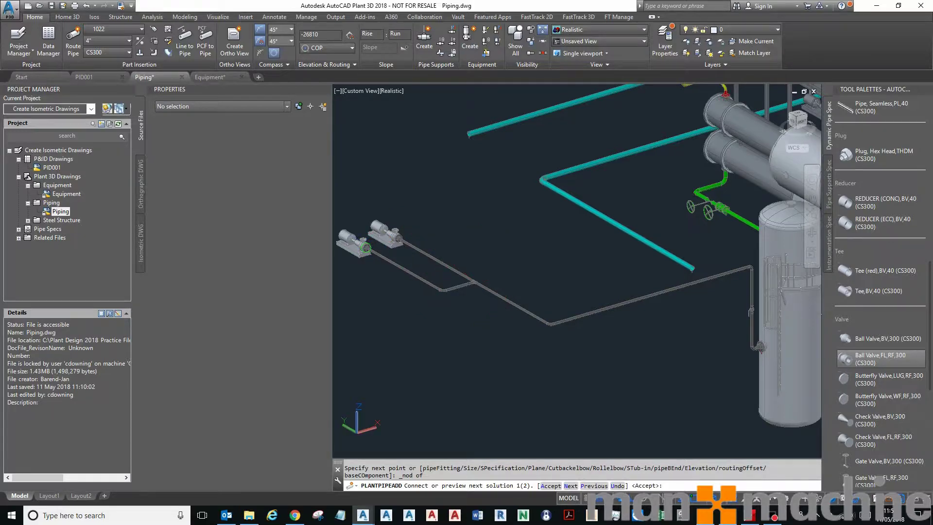
{"action": "type", "text": "A"}
{"action": "key", "text": "Return"}
{"action": "scroll", "coordinate": [351, 244], "scroll_direction": "up", "scroll_amount": 5}
{"action": "scroll", "coordinate": [352, 244], "scroll_direction": "down", "scroll_amount": 5}
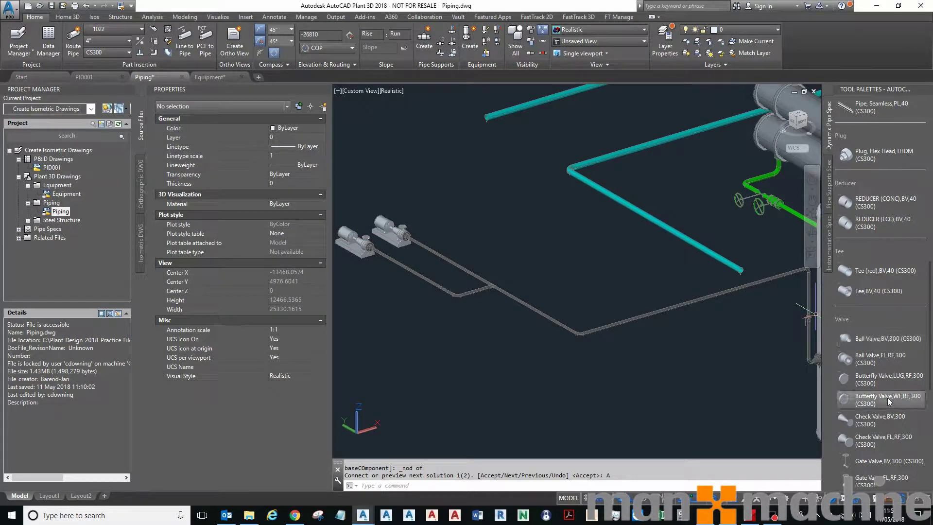
Place a Gate Valve,FL,RF,300 on the second pump's branch pipe with a 90° rotation angle.
{"action": "scroll", "coordinate": [889, 401], "scroll_direction": "down", "scroll_amount": 3}
{"action": "left_click", "coordinate": [892, 424]}
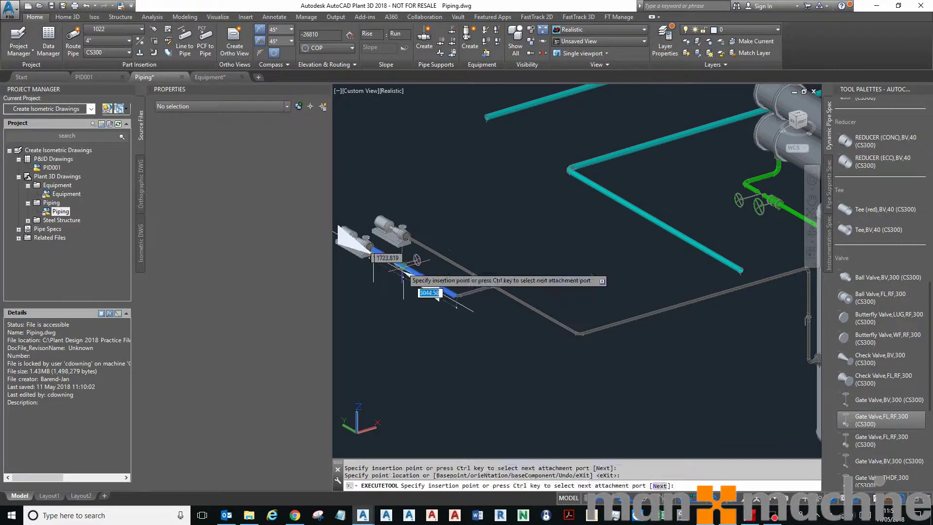
{"action": "left_click", "coordinate": [415, 272]}
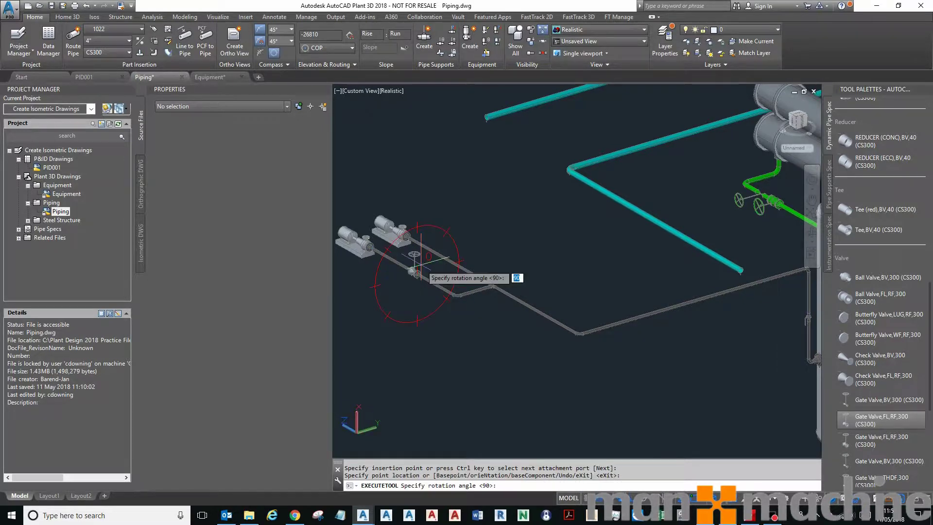
{"action": "key", "text": "Return"}
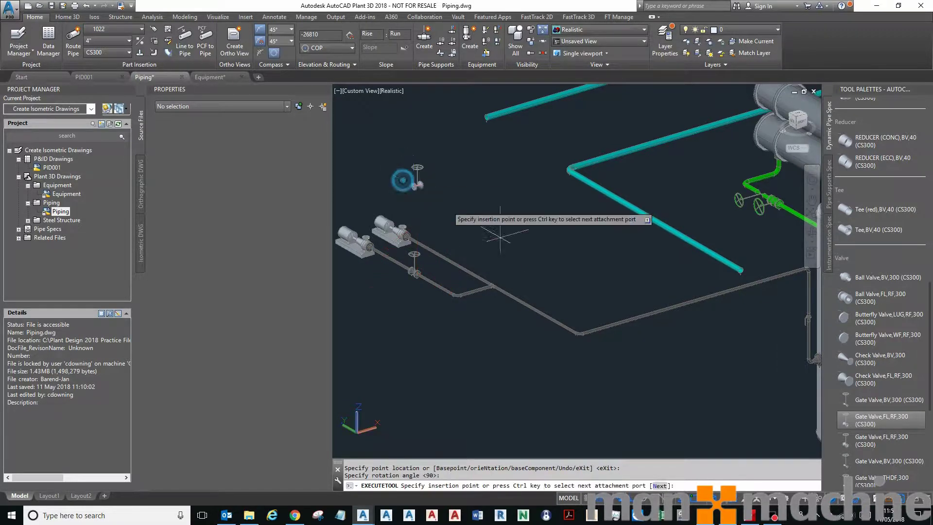
{"action": "key", "text": "Escape"}
{"action": "scroll", "coordinate": [337, 272], "scroll_direction": "up", "scroll_amount": 3}
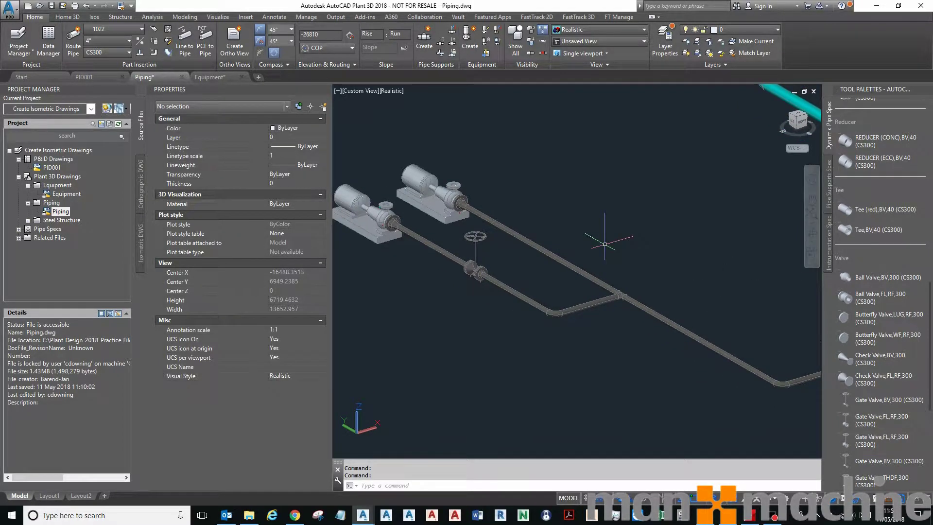
Insert a Tee,BV,40 in the main line between the branch connection and the elbow, with its outlet facing the second pump's side.
{"action": "middle_click_drag", "start_coordinate": [609, 237], "coordinate": [526, 236]}
{"action": "middle_click_drag", "start_coordinate": [613, 252], "coordinate": [551, 225]}
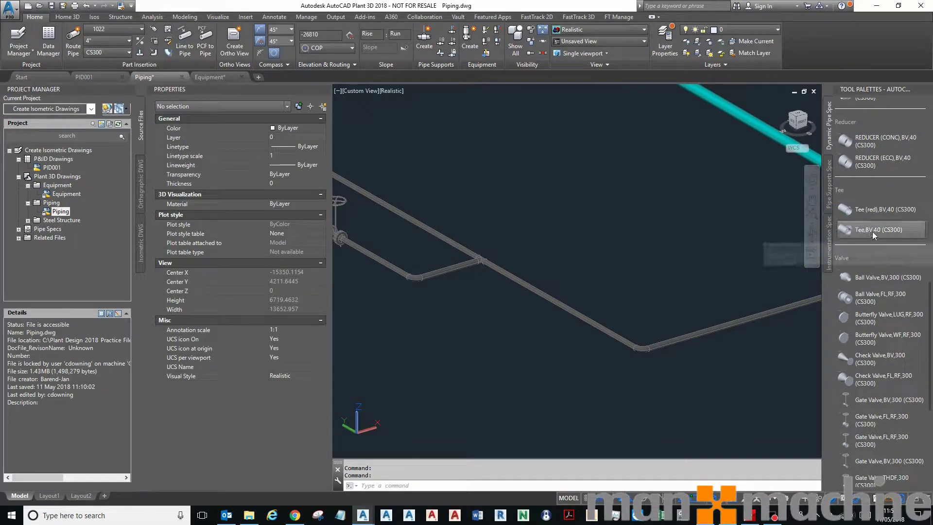
{"action": "left_click", "coordinate": [872, 231]}
{"action": "left_click", "coordinate": [550, 301]}
{"action": "left_click", "coordinate": [525, 316]}
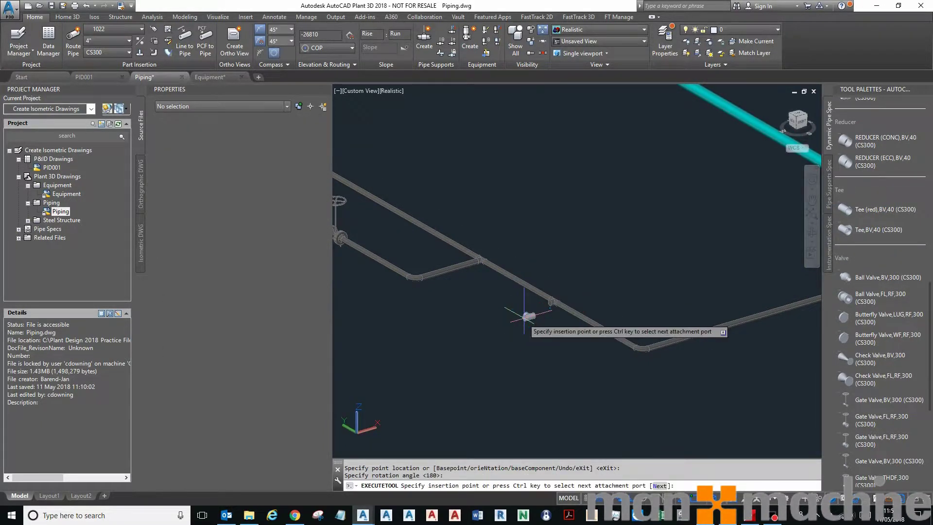
Route a short, straight stub of 4" pipe from the new tee's branch outlet.
{"action": "left_click", "coordinate": [551, 305]}
{"action": "left_click", "coordinate": [494, 319]}
{"action": "key", "text": "Escape"}
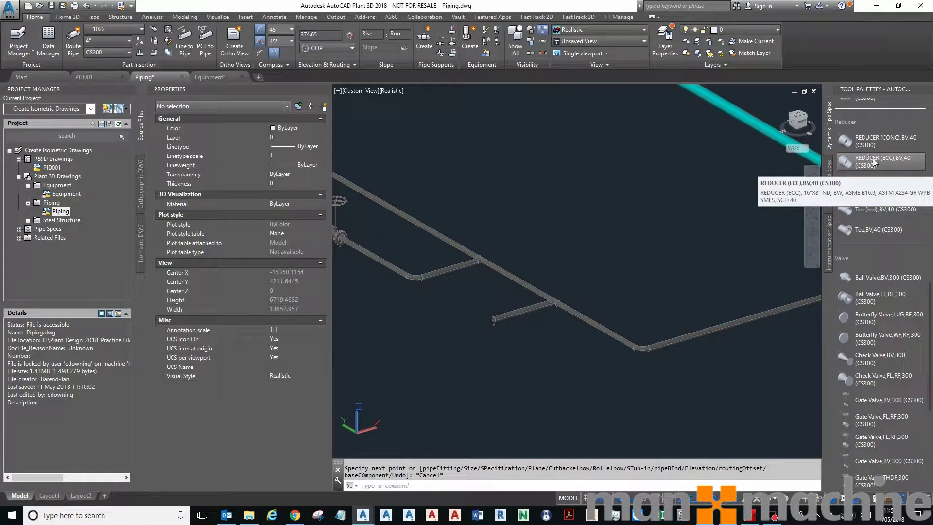
Attach a REDUCER (CONC),BV,40 to the open end of the stub pipe at the default 90° rotation.
{"action": "left_click", "coordinate": [870, 141]}
{"action": "scroll", "coordinate": [469, 355], "scroll_direction": "up", "scroll_amount": 3}
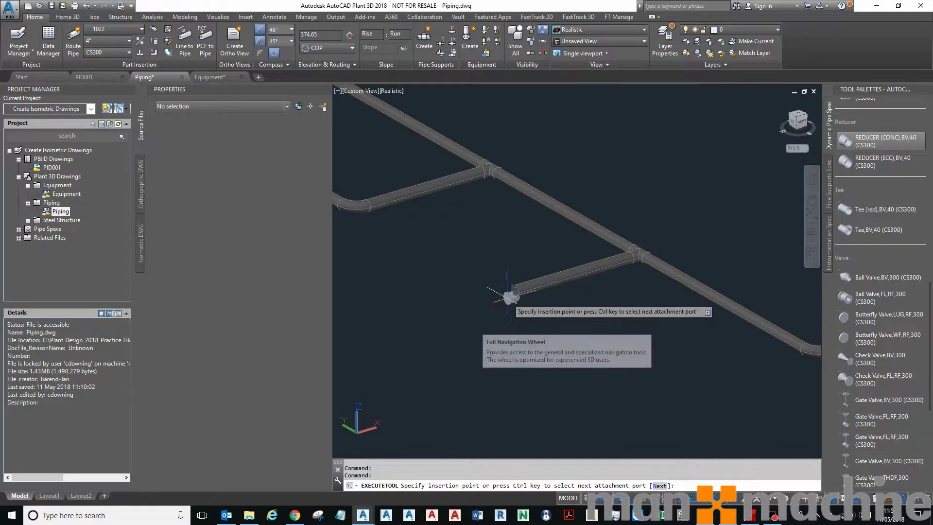
{"action": "left_click", "coordinate": [507, 300]}
{"action": "key", "text": "Return"}
{"action": "key", "text": "Escape"}
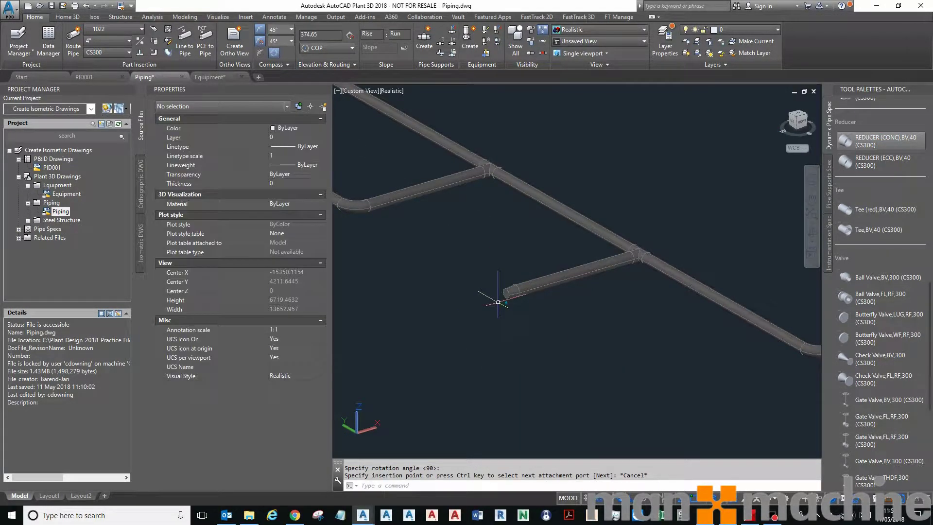
Continue routing from the reducer's open end with the pipe size set to 6", extending a straight run in line with the stub.
{"action": "left_click", "coordinate": [503, 295]}
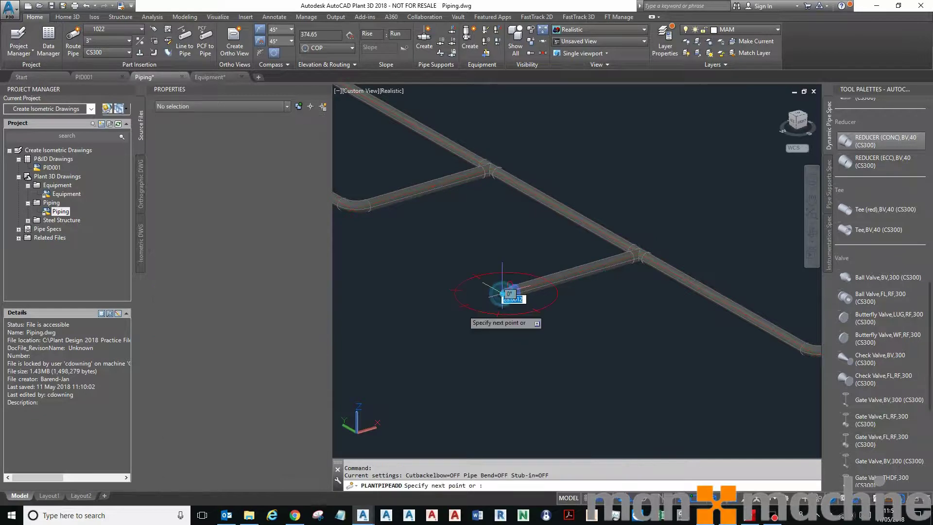
{"action": "left_click", "coordinate": [505, 294]}
{"action": "right_click", "coordinate": [427, 316]}
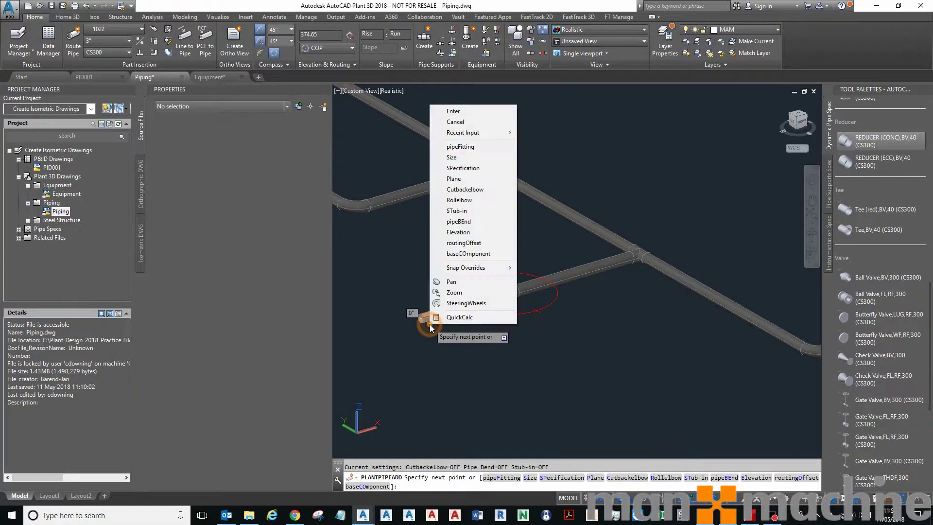
{"action": "left_click", "coordinate": [451, 157]}
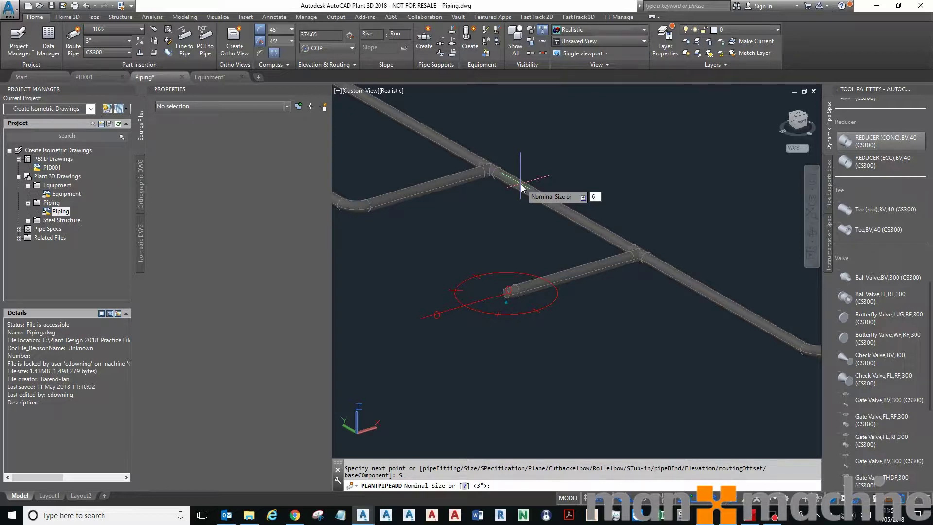
{"action": "type", "text": "6\""}
{"action": "key", "text": "Return"}
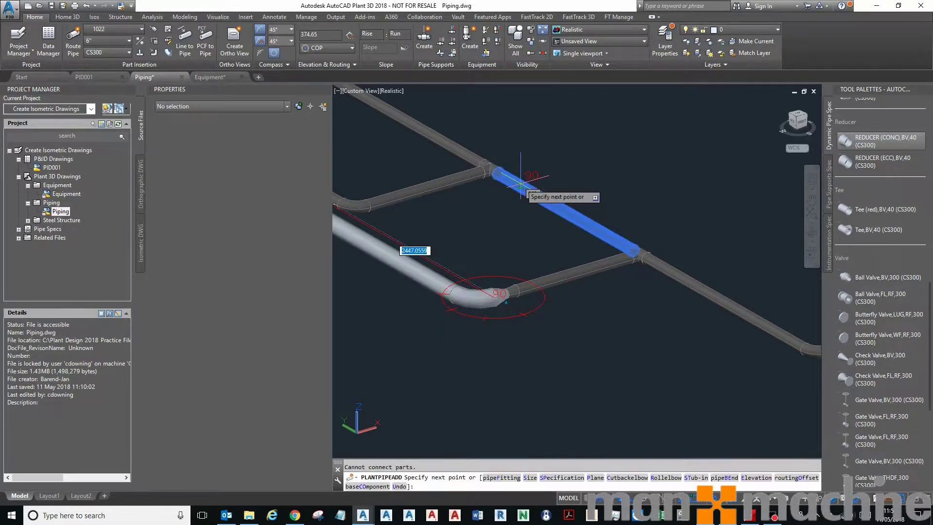
{"action": "scroll", "coordinate": [423, 323], "scroll_direction": "down", "scroll_amount": 3}
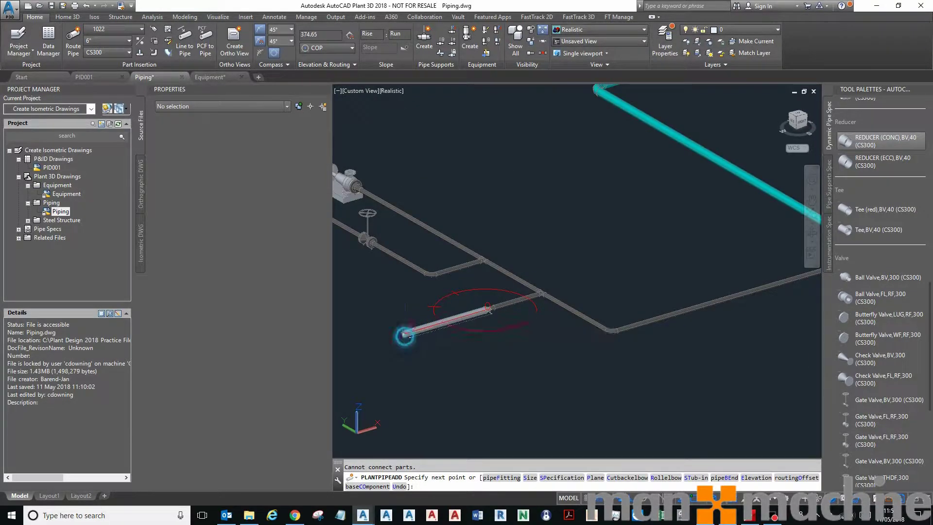
{"action": "key", "text": "Escape"}
Examine the reducers between the stub and the 6" pipe, checking the properties of the one nearest the tee.
{"action": "scroll", "coordinate": [486, 302], "scroll_direction": "up", "scroll_amount": 5}
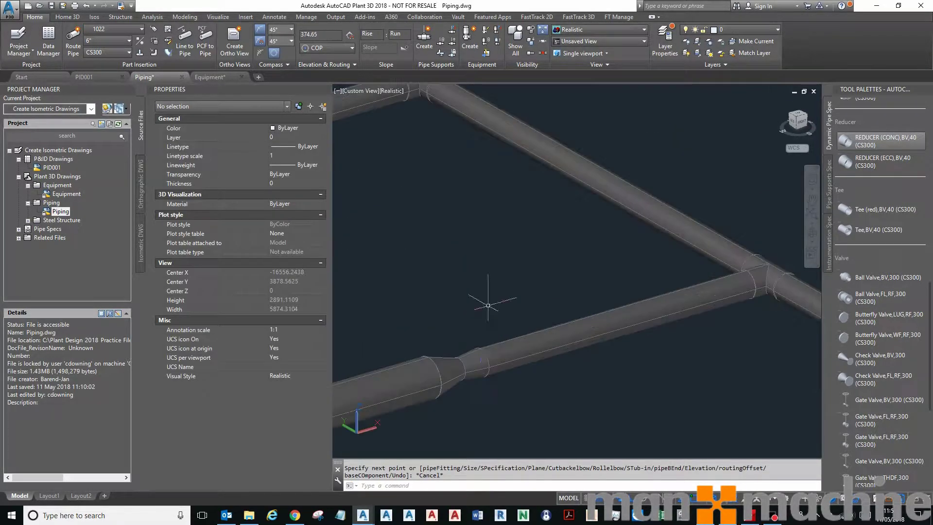
{"action": "left_click", "coordinate": [479, 358]}
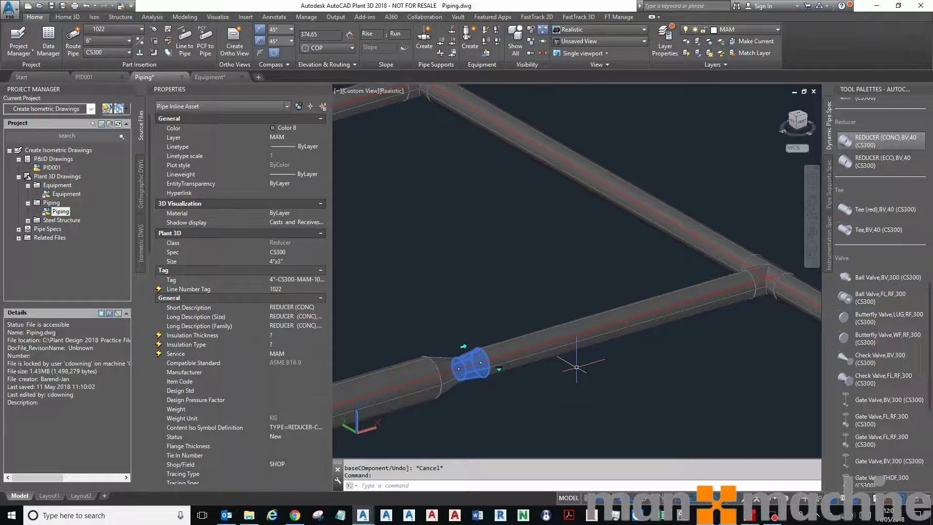
{"action": "key", "text": "Escape"}
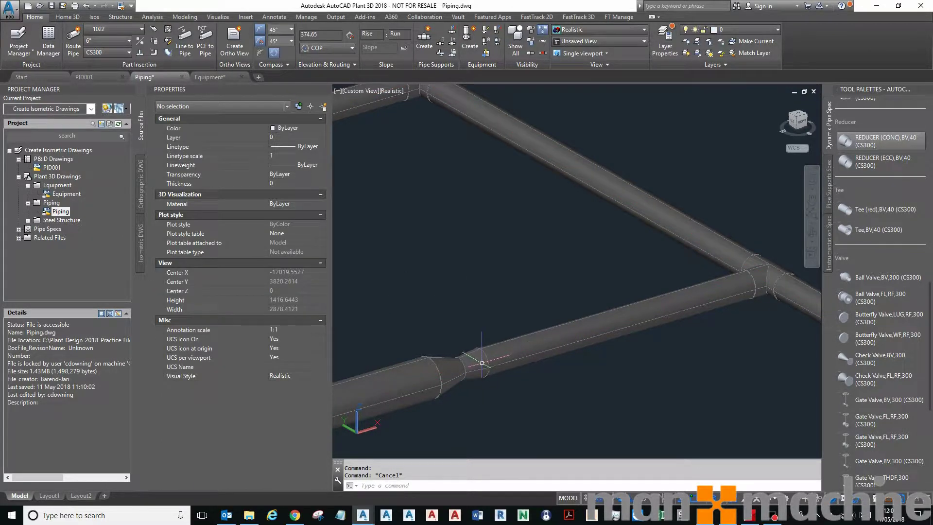
{"action": "scroll", "coordinate": [478, 334], "scroll_direction": "down", "scroll_amount": 4}
{"action": "scroll", "coordinate": [500, 374], "scroll_direction": "down", "scroll_amount": 4}
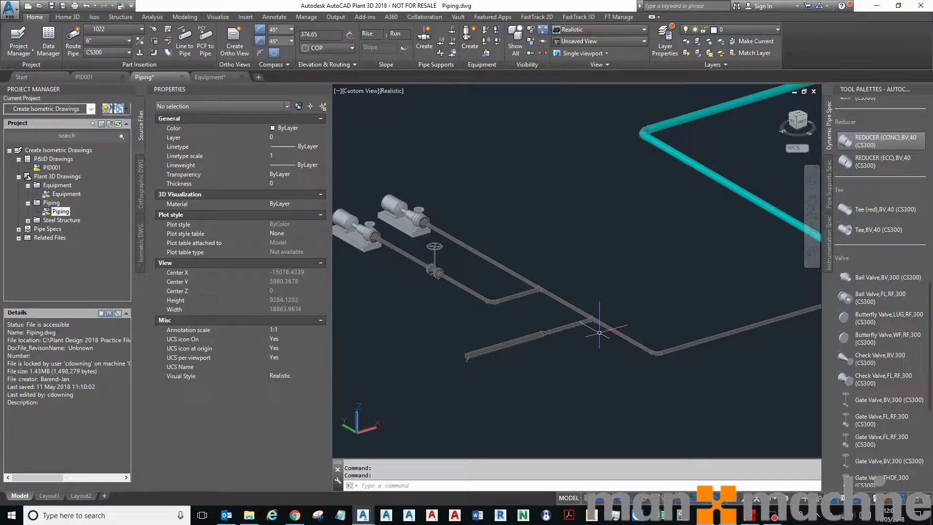
Place Beam Bolted Hanger (CSGH005) pipe supports on the 6" branch pipe, the pump line and the run towards the vessel.
{"action": "scroll", "coordinate": [901, 351], "scroll_direction": "down", "scroll_amount": 5}
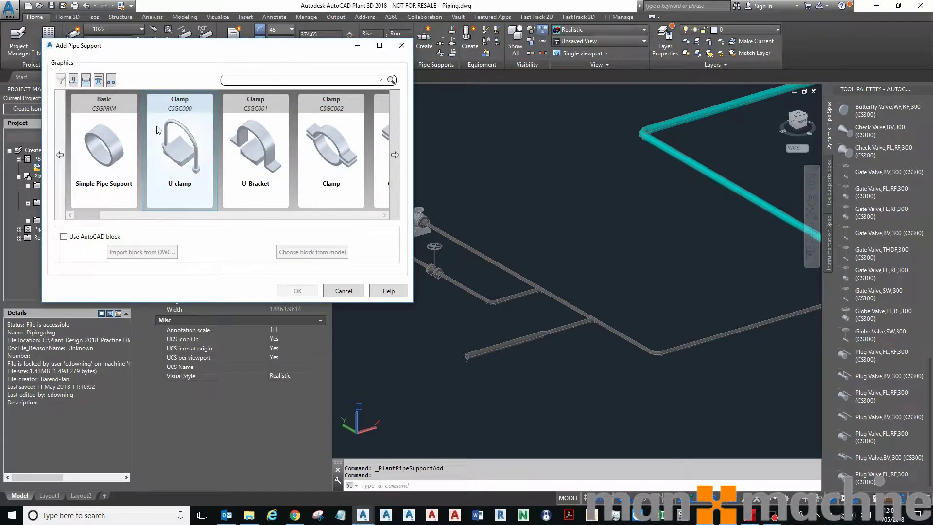
{"action": "left_click_drag", "start_coordinate": [103, 220], "coordinate": [172, 221]}
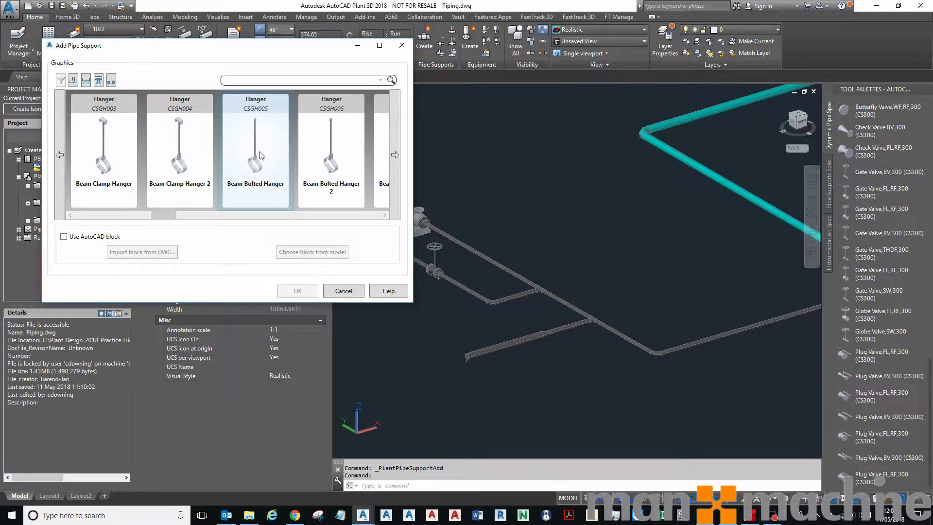
{"action": "left_click", "coordinate": [249, 167]}
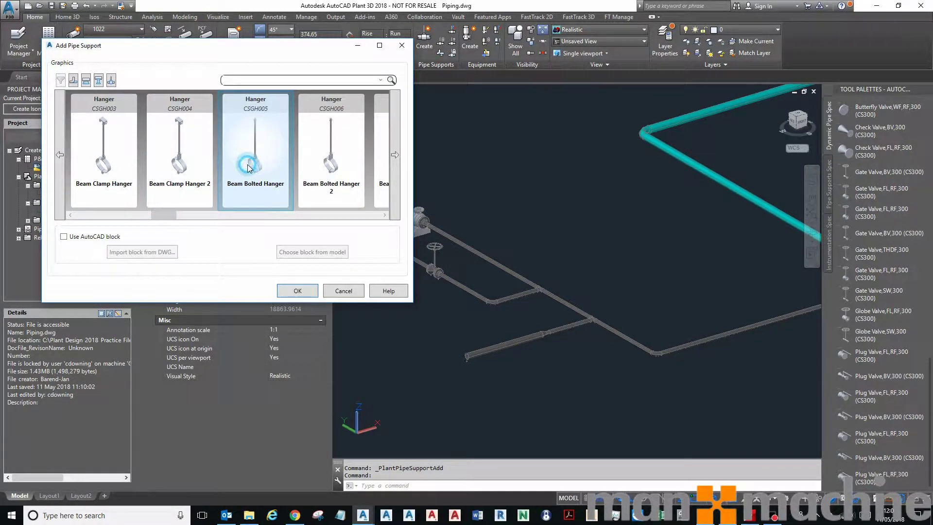
{"action": "left_click", "coordinate": [297, 291]}
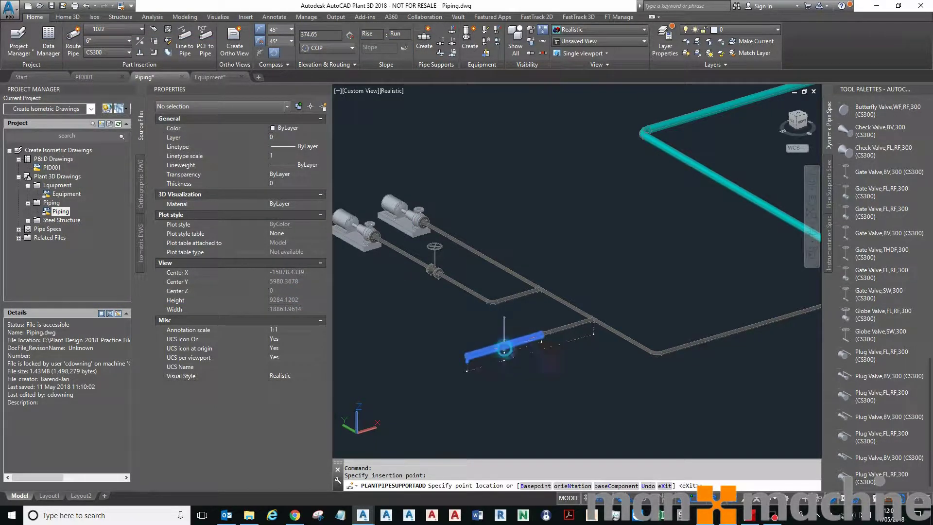
{"action": "left_click", "coordinate": [504, 349]}
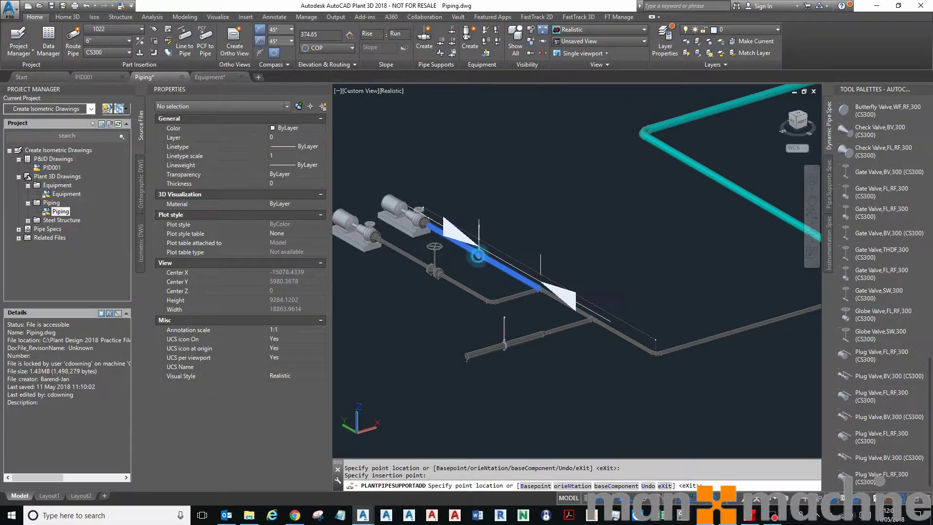
{"action": "left_click", "coordinate": [478, 256]}
{"action": "left_click", "coordinate": [709, 339]}
{"action": "left_click", "coordinate": [765, 322]}
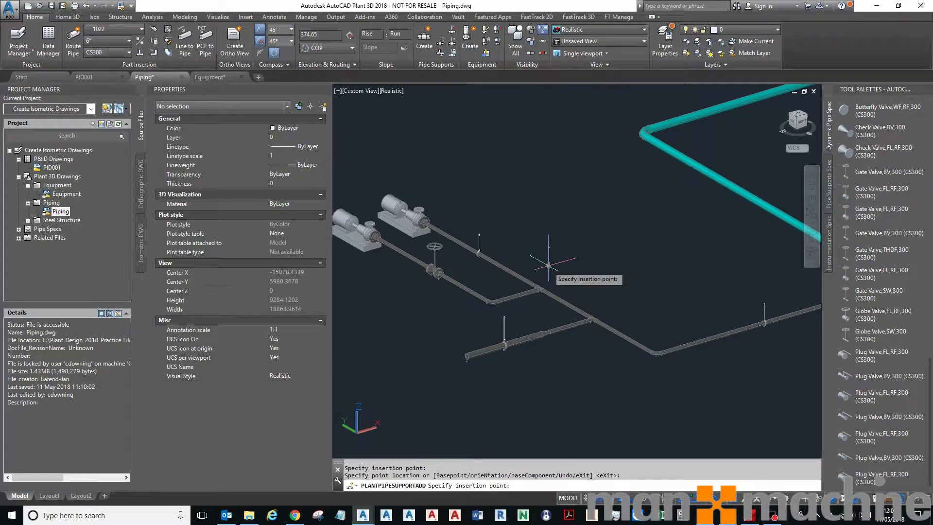
{"action": "key", "text": "Escape"}
Stretch the hanger rod on the pump line upward to an elevation of about 3542.
{"action": "scroll", "coordinate": [505, 247], "scroll_direction": "up", "scroll_amount": 5}
{"action": "left_click", "coordinate": [439, 247]}
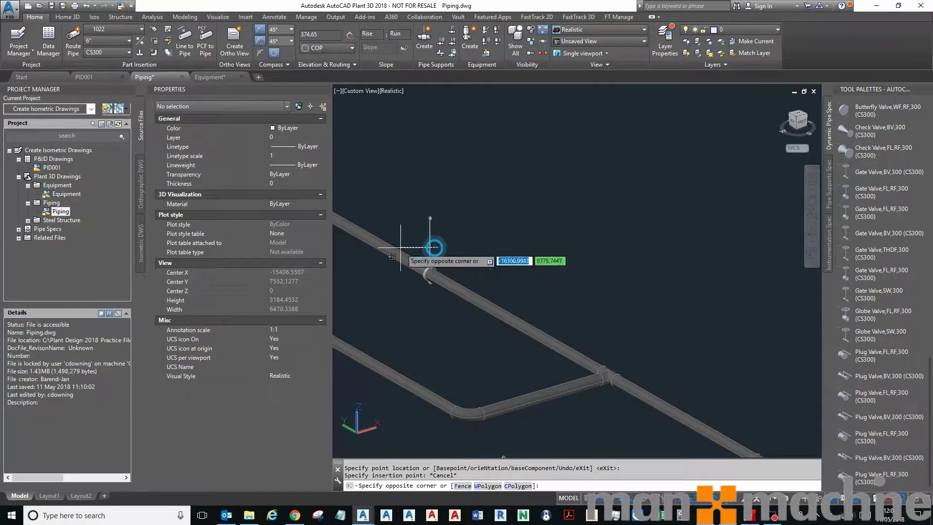
{"action": "left_click", "coordinate": [416, 221]}
{"action": "left_click", "coordinate": [429, 219]}
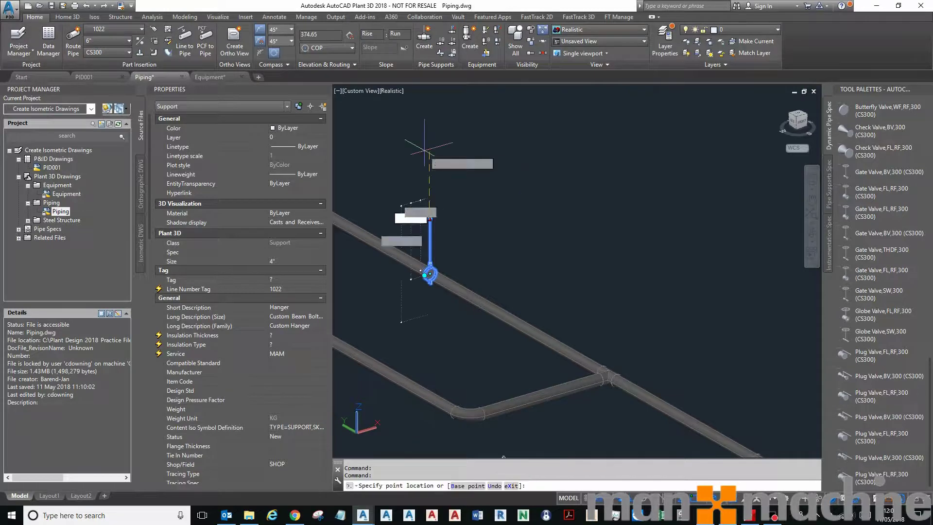
{"action": "scroll", "coordinate": [428, 160], "scroll_direction": "down", "scroll_amount": 5}
{"action": "key", "text": "Escape"}
{"action": "key", "text": "Escape"}
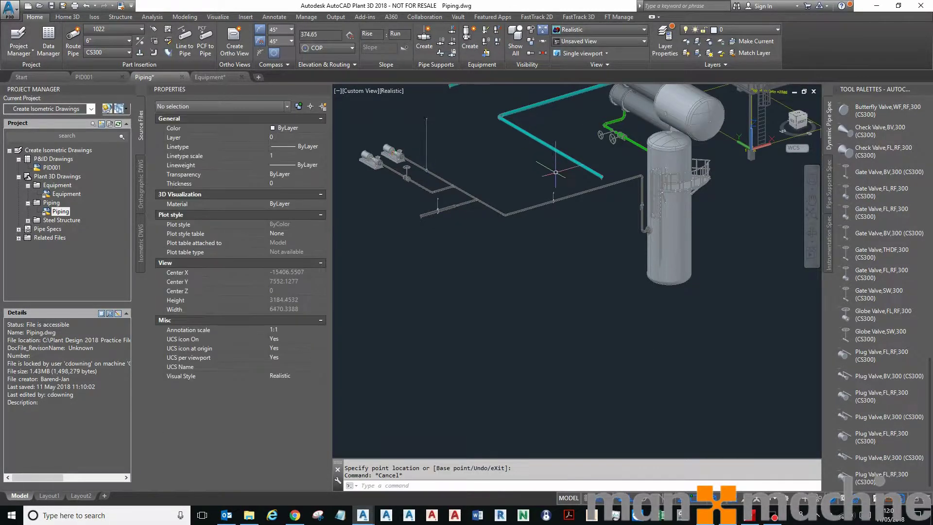
Stretch the hanger rod on the run towards the vessel upward to an elevation of about 3232.
{"action": "scroll", "coordinate": [554, 195], "scroll_direction": "up", "scroll_amount": 3}
{"action": "left_click", "coordinate": [539, 211]}
{"action": "left_click", "coordinate": [548, 208]}
{"action": "left_click", "coordinate": [548, 209]}
{"action": "left_click", "coordinate": [548, 210]}
{"action": "left_click", "coordinate": [548, 211]}
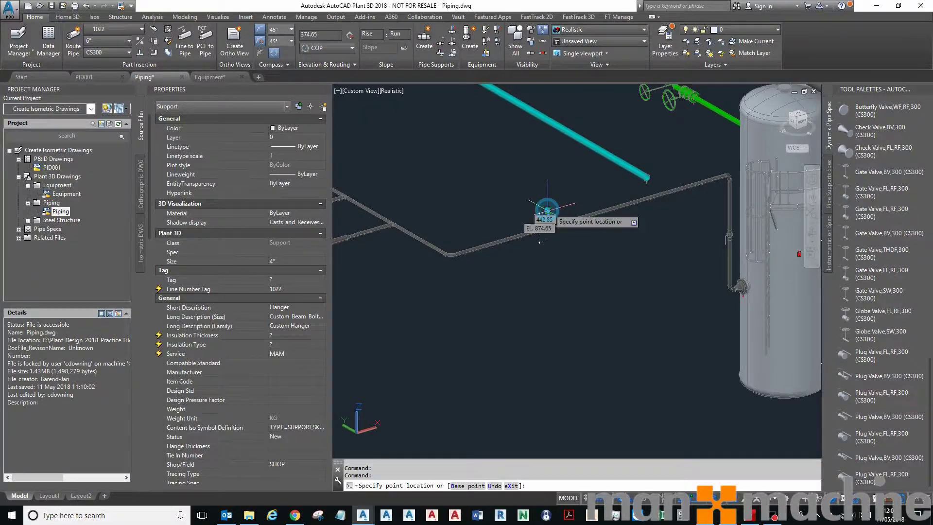
{"action": "scroll", "coordinate": [548, 214], "scroll_direction": "down", "scroll_amount": 5}
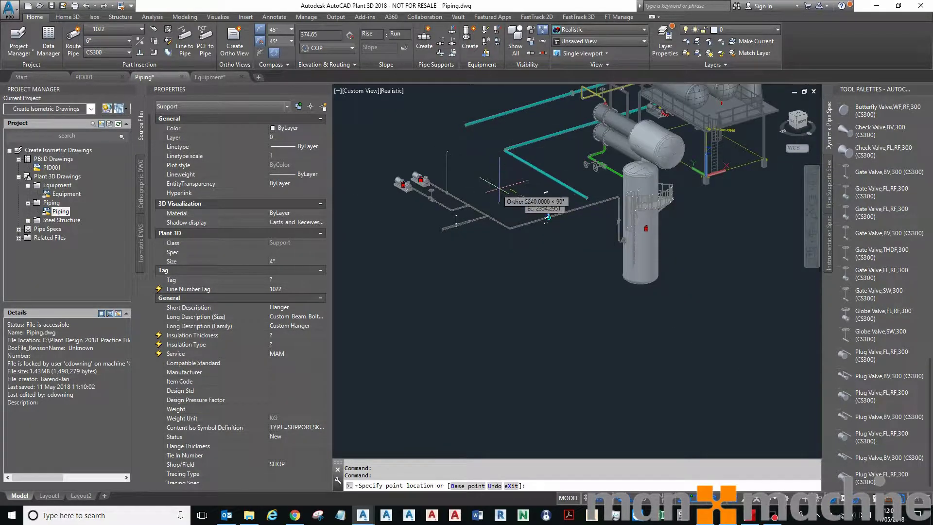
{"action": "left_click", "coordinate": [706, 503]}
{"action": "left_click", "coordinate": [705, 318]}
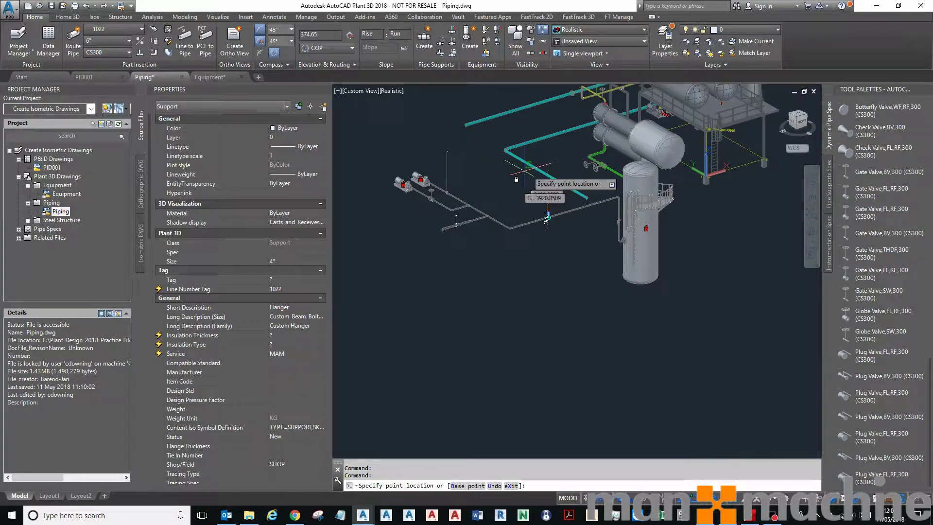
{"action": "scroll", "coordinate": [532, 180], "scroll_direction": "up", "scroll_amount": 3}
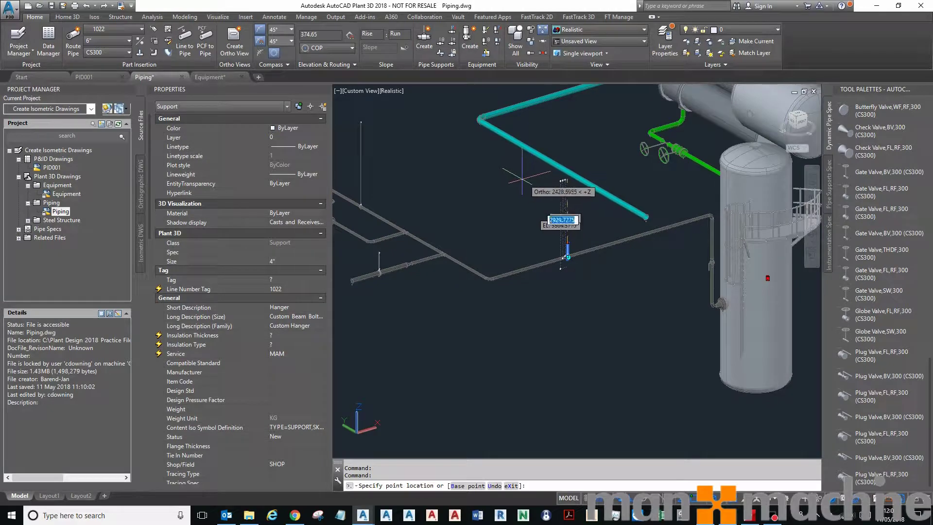
{"action": "key", "text": "Escape"}
Stretch the hanger rod on the 6" branch pipe to a height of 3000.
{"action": "left_click", "coordinate": [396, 255]}
{"action": "left_click", "coordinate": [355, 275]}
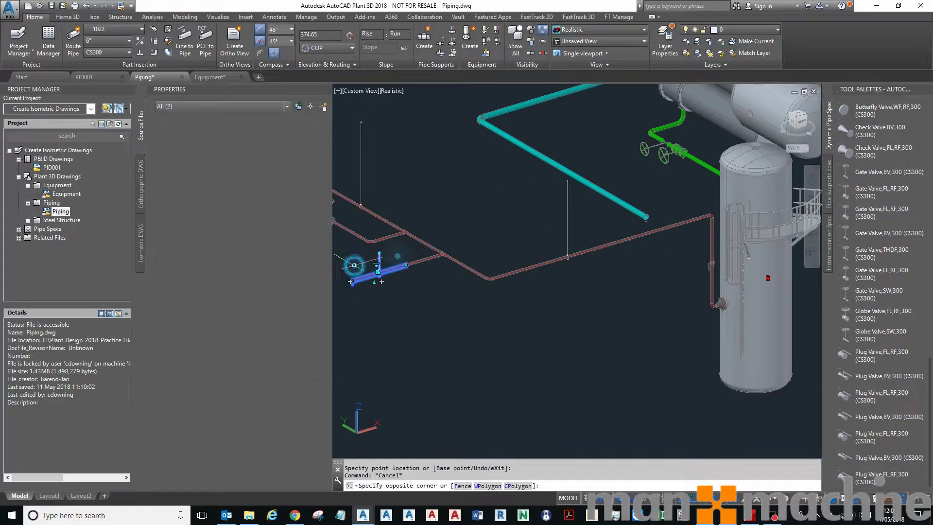
{"action": "left_click", "coordinate": [378, 253]}
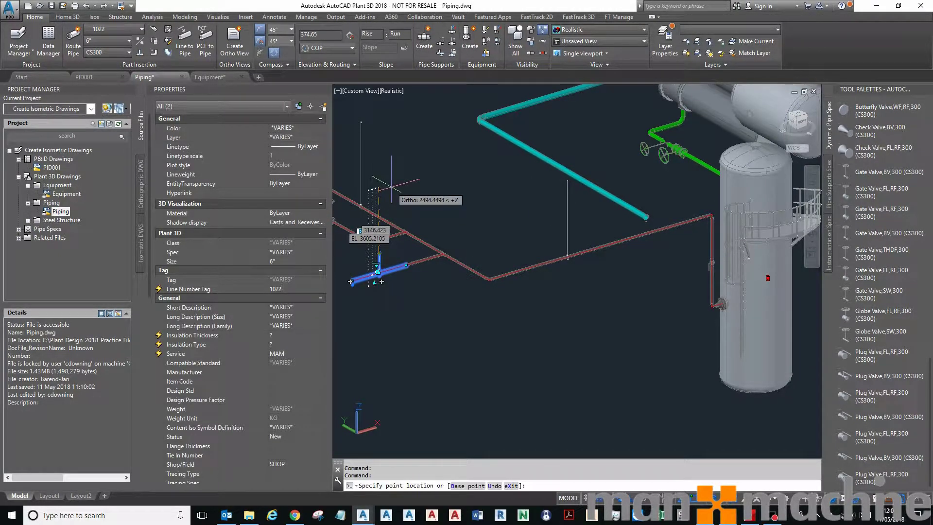
{"action": "type", "text": "300"}
{"action": "key", "text": "Return"}
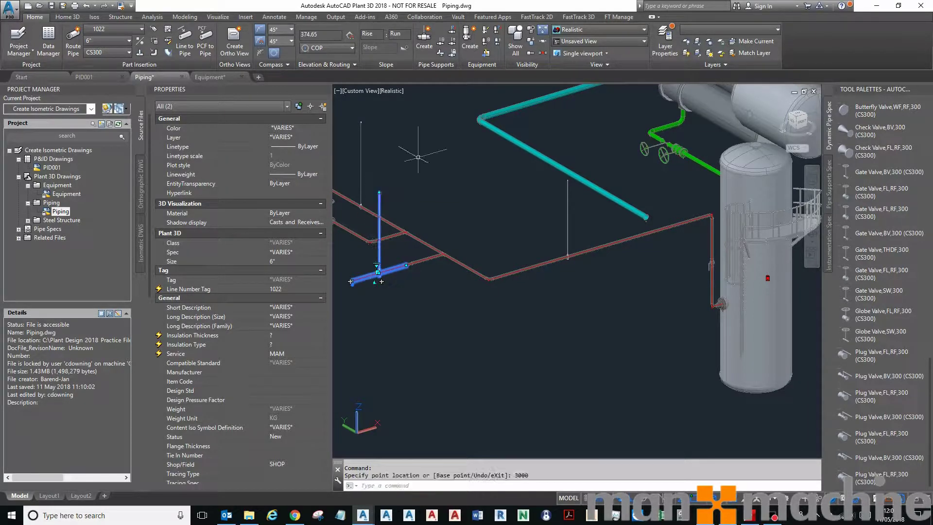
{"action": "key", "text": "Escape"}
Set the height of the hanger rod on the pump line to 3000.
{"action": "middle_click_drag", "start_coordinate": [419, 156], "coordinate": [462, 187]}
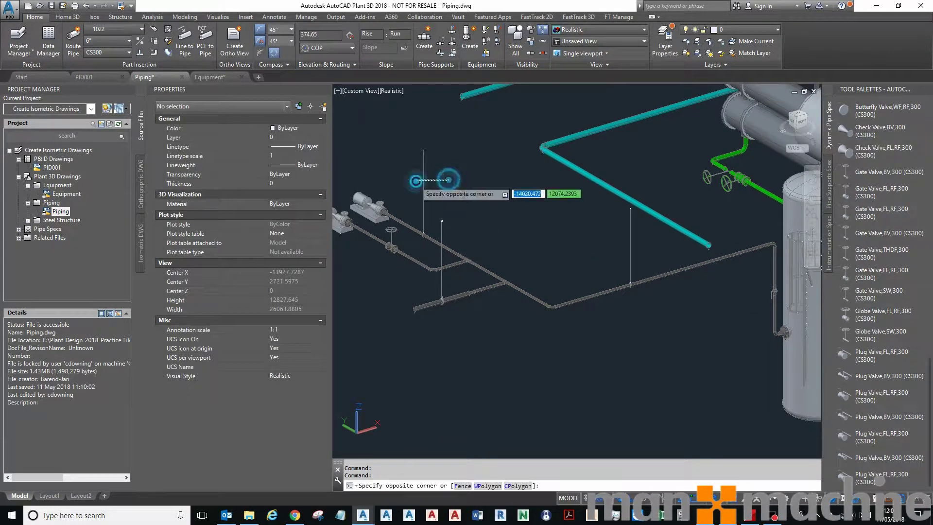
{"action": "left_click", "coordinate": [423, 184]}
{"action": "left_click", "coordinate": [424, 149]}
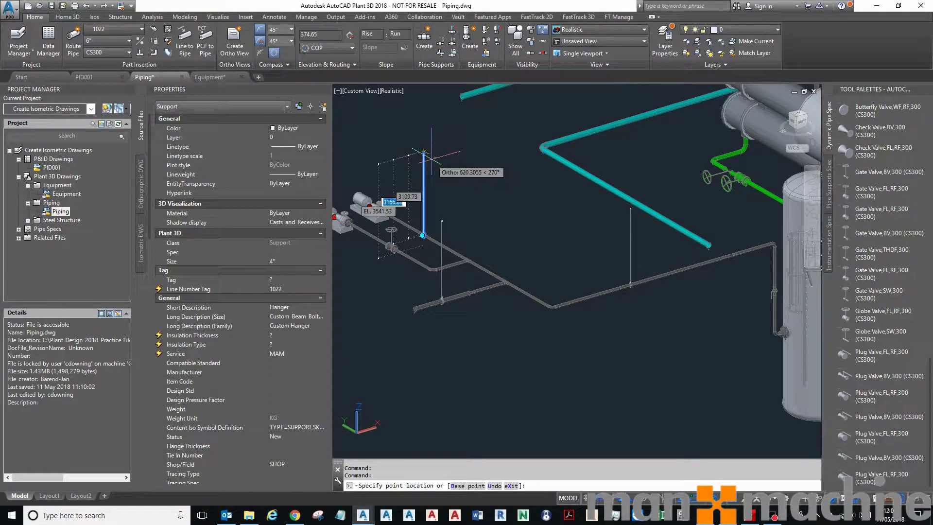
{"action": "scroll", "coordinate": [432, 158], "scroll_direction": "up", "scroll_amount": 2}
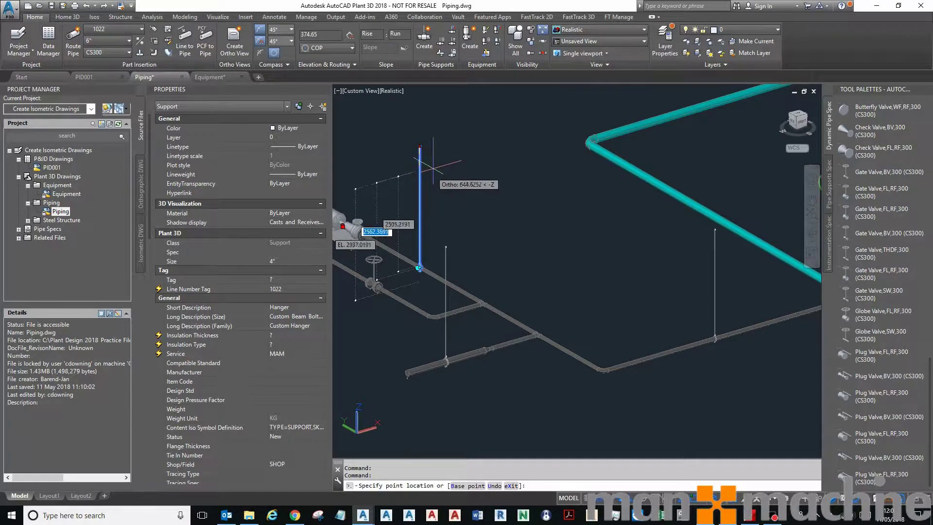
{"action": "type", "text": "3000"}
{"action": "scroll", "coordinate": [422, 129], "scroll_direction": "down", "scroll_amount": 2}
{"action": "key", "text": "Return"}
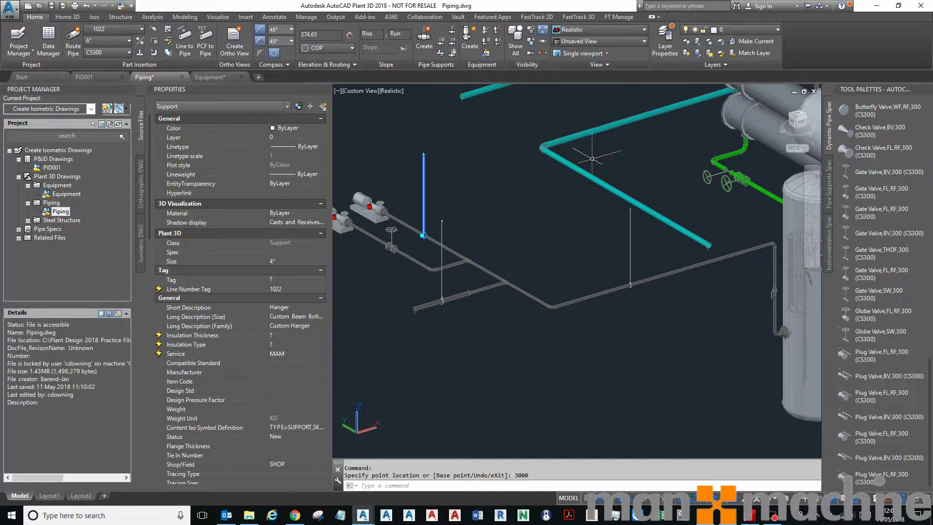
{"action": "key", "text": "Escape"}
Set the height of the hanger rod on the run towards the vessel to 3000.
{"action": "left_click", "coordinate": [631, 212]}
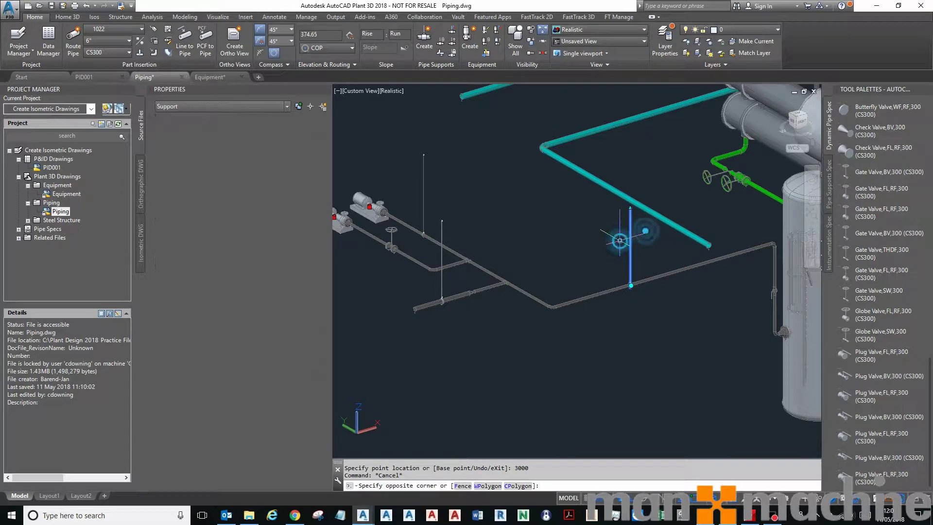
{"action": "left_click", "coordinate": [631, 209]}
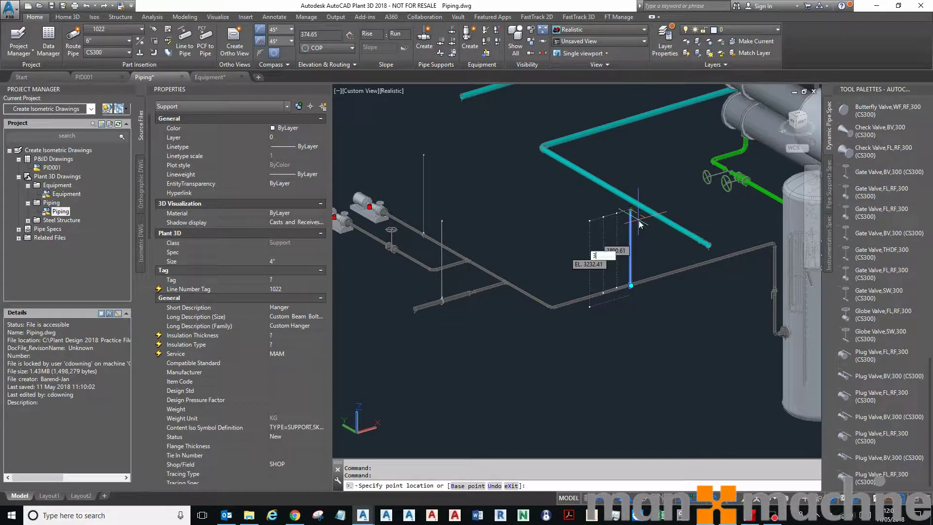
{"action": "key", "text": "Escape"}
{"action": "key", "text": "Escape"}
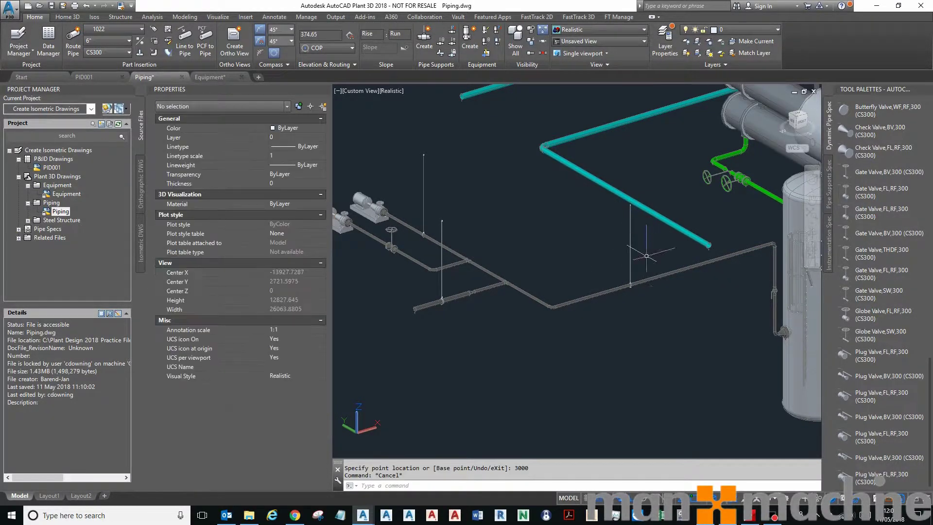
{"action": "scroll", "coordinate": [622, 294], "scroll_direction": "down", "scroll_amount": 3}
{"action": "scroll", "coordinate": [646, 292], "scroll_direction": "down", "scroll_amount": 1}
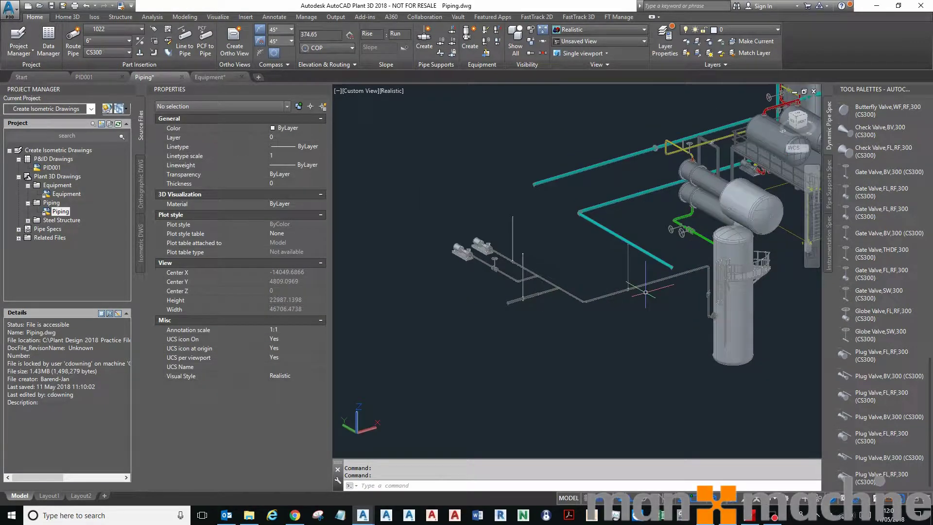
{"action": "middle_click_drag", "start_coordinate": [669, 298], "coordinate": [622, 301]}
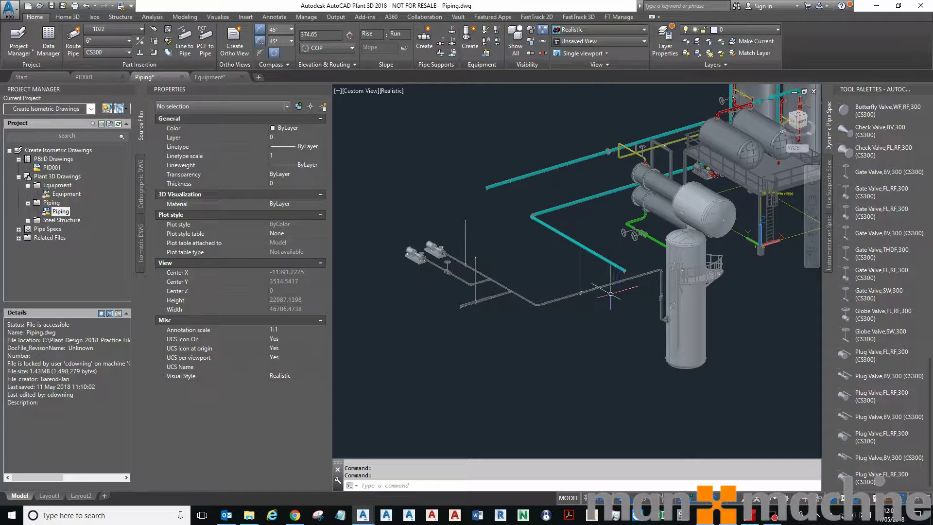